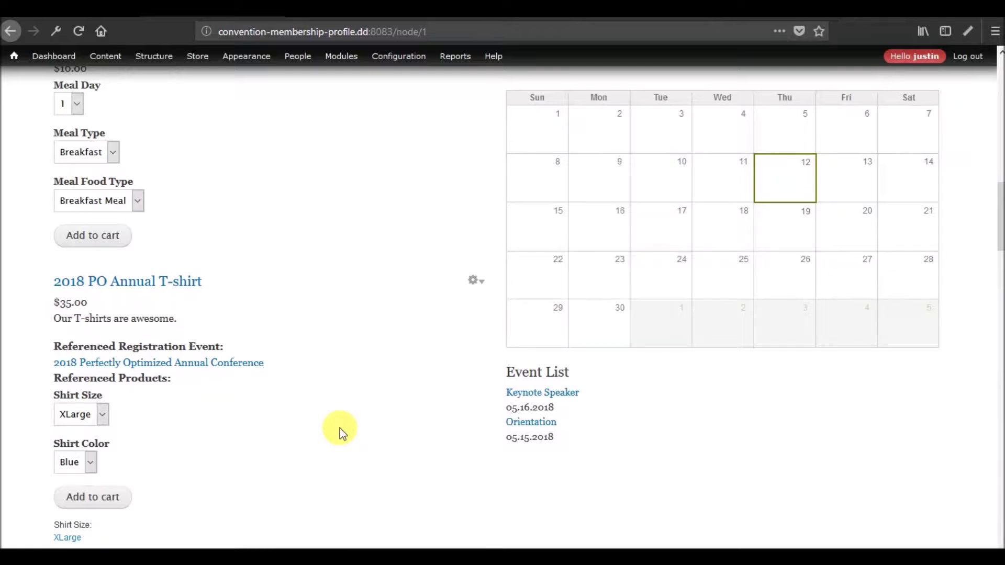
- Open the Event List pane's view for editing from its gear menu
scroll(340, 428, up, 10)
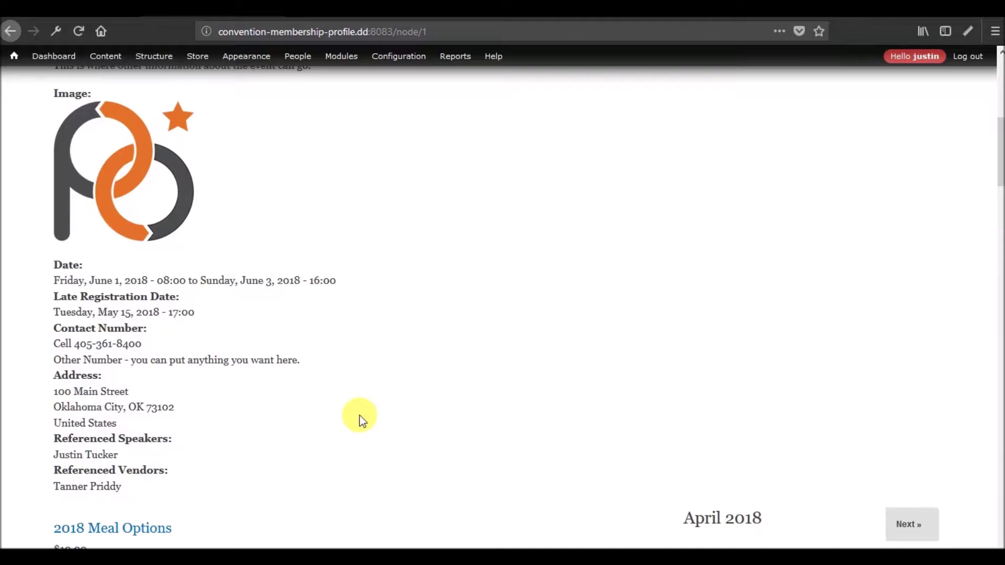
scroll(359, 415, down, 12)
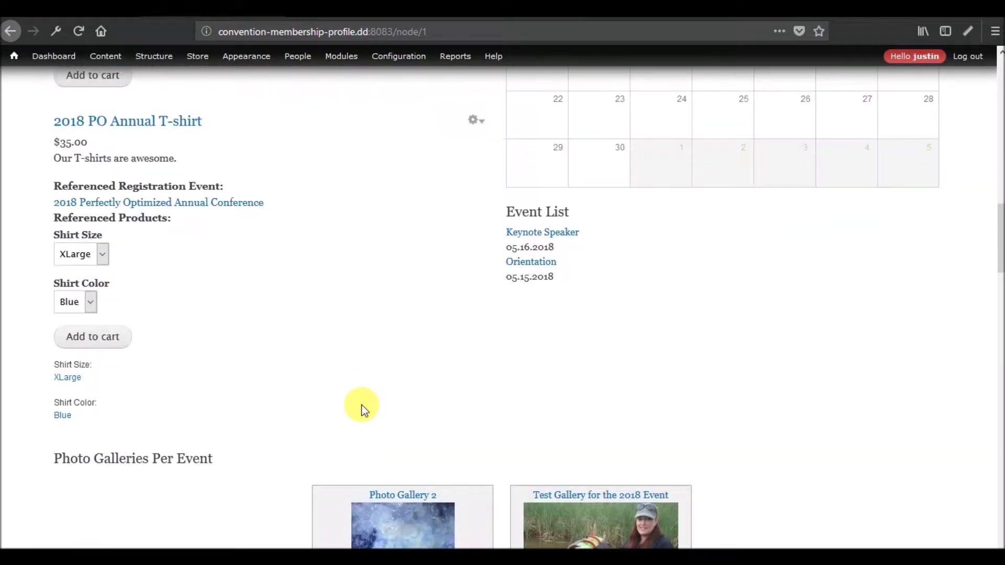
scroll(362, 405, down, 3)
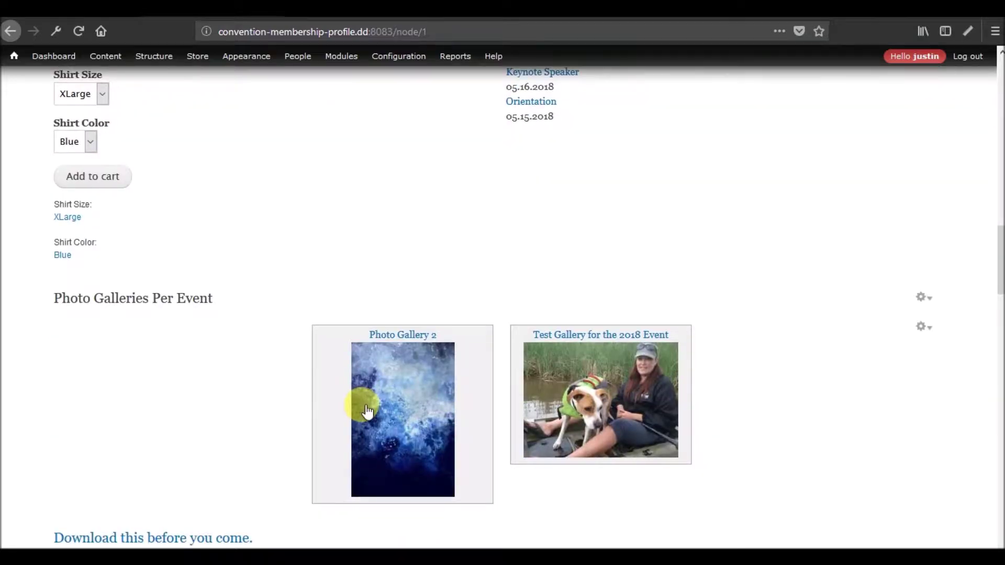
scroll(242, 432, down, 10)
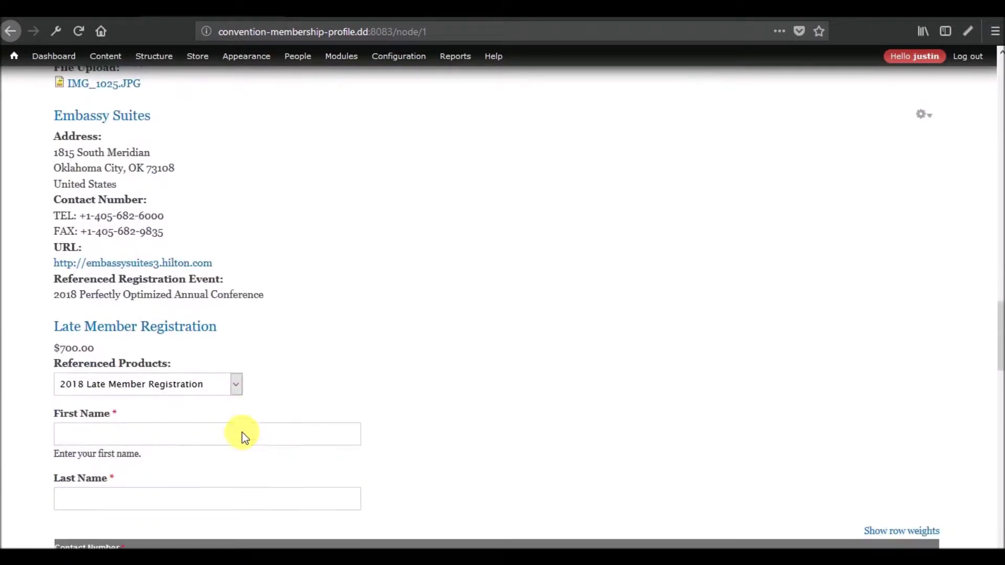
scroll(242, 432, down, 10)
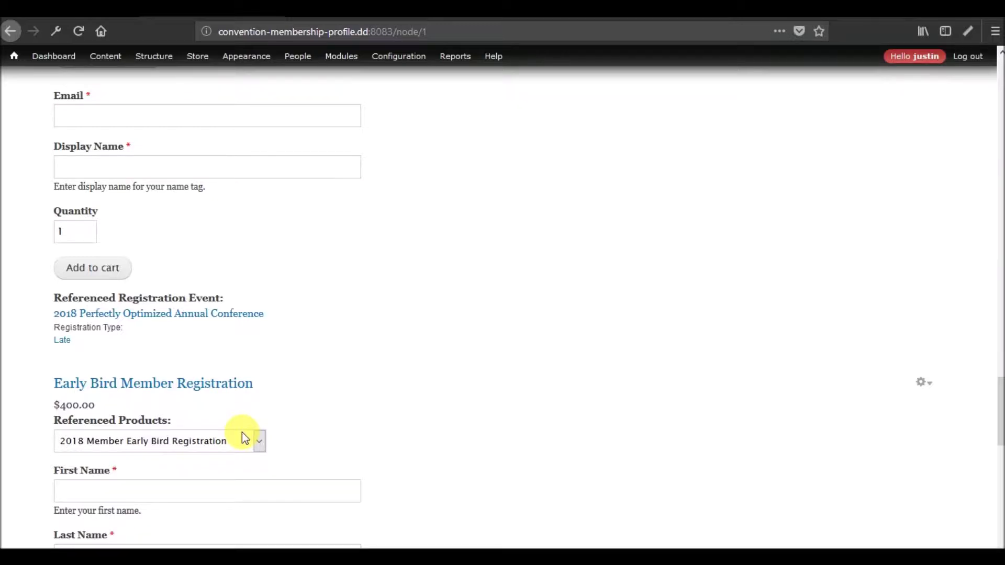
scroll(242, 437, down, 19)
scroll(242, 437, up, 20)
scroll(242, 437, up, 20)
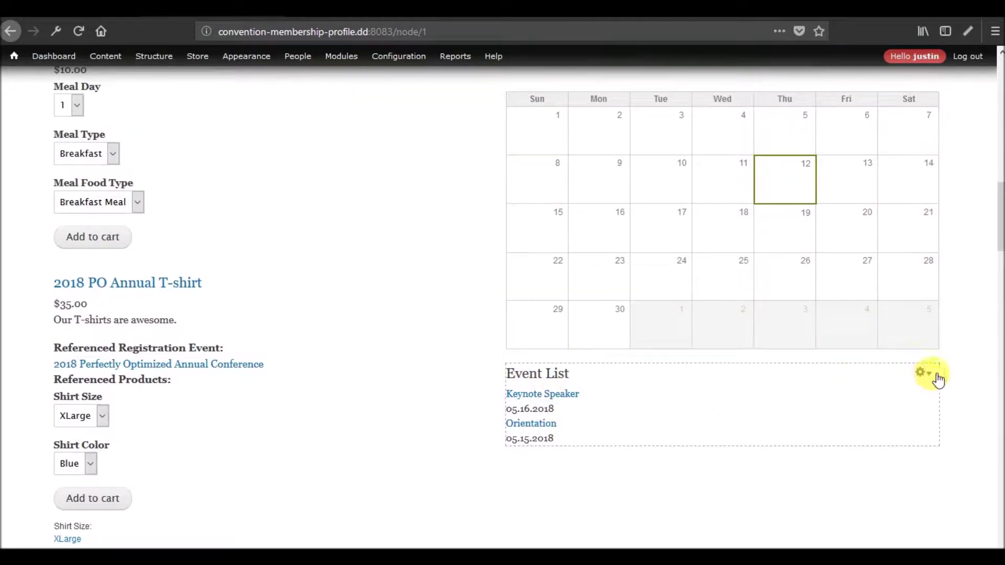
click(937, 378)
click(904, 393)
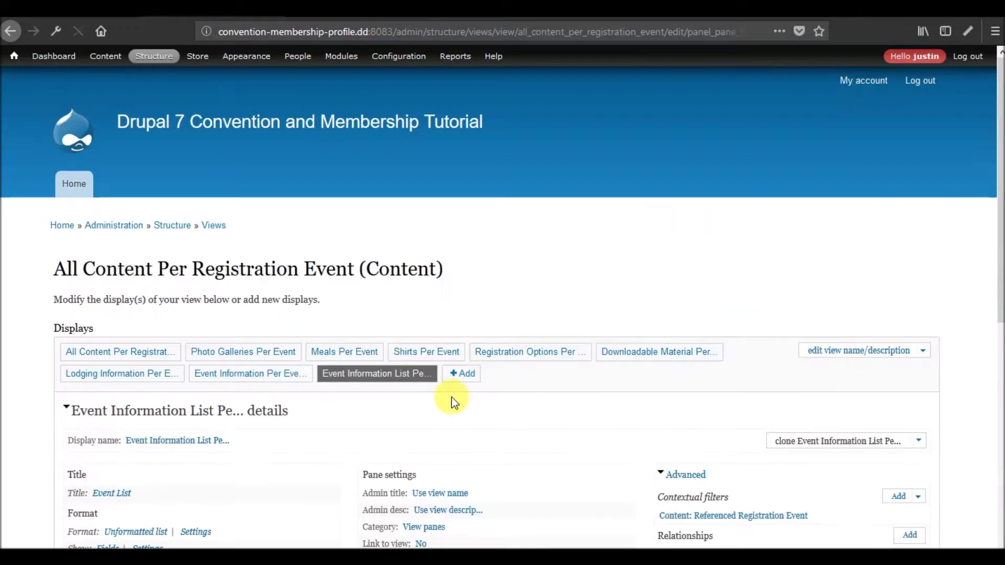
- Preview the view with contextual filter 1, listing Keynote Speaker and Orientation
scroll(224, 331, down, 4)
scroll(224, 331, down, 2)
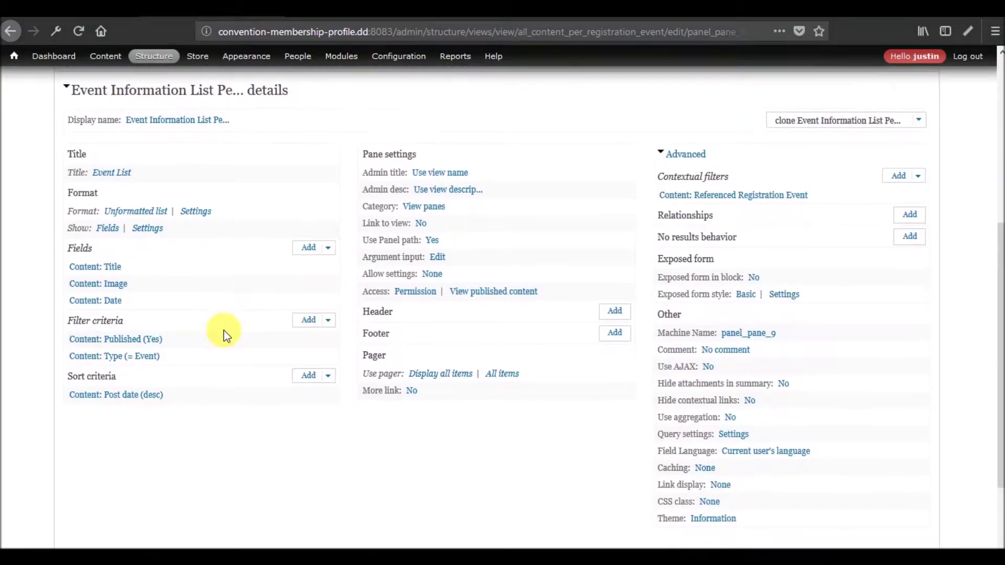
scroll(224, 331, down, 3)
click(302, 398)
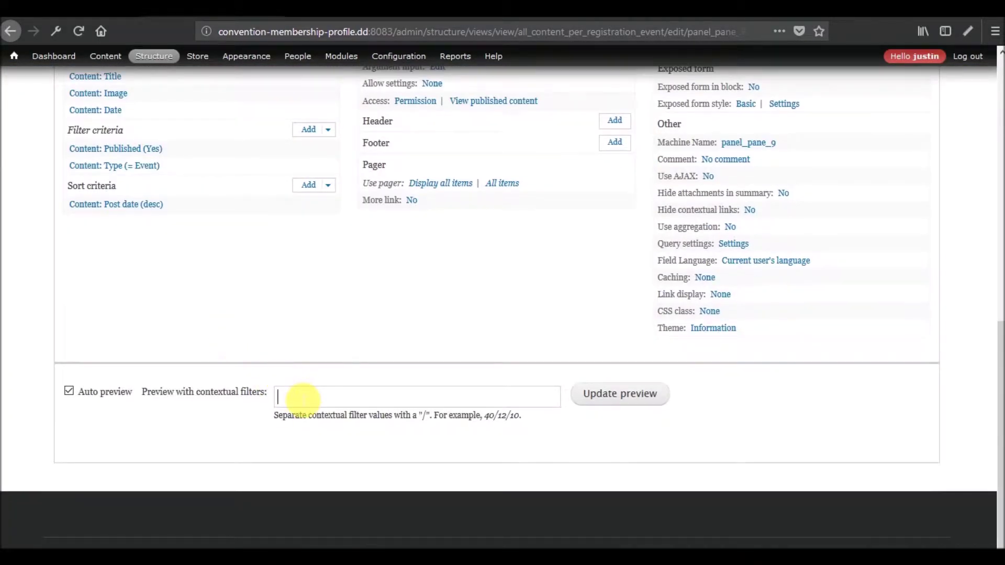
text(1)
click(599, 402)
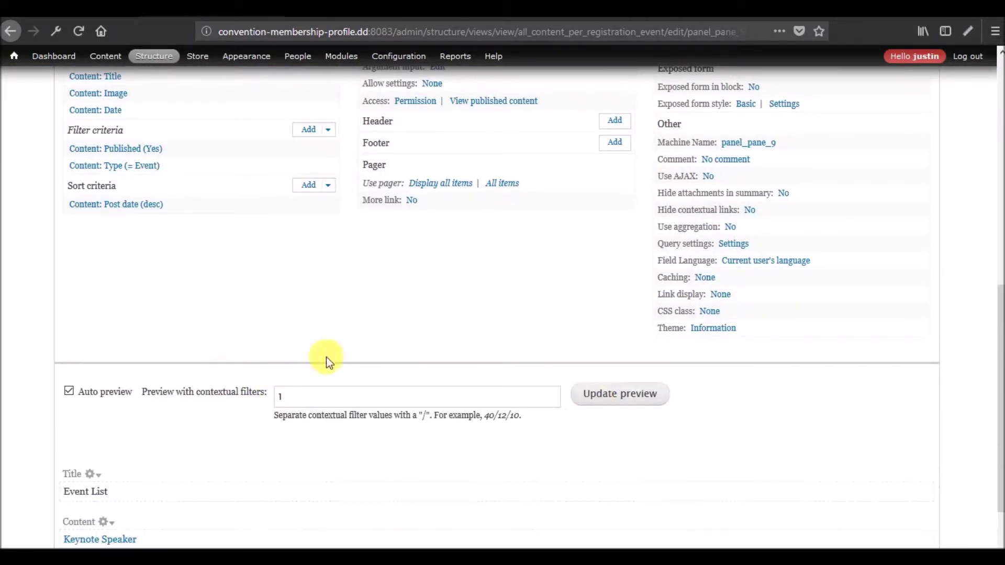
scroll(319, 356, down, 3)
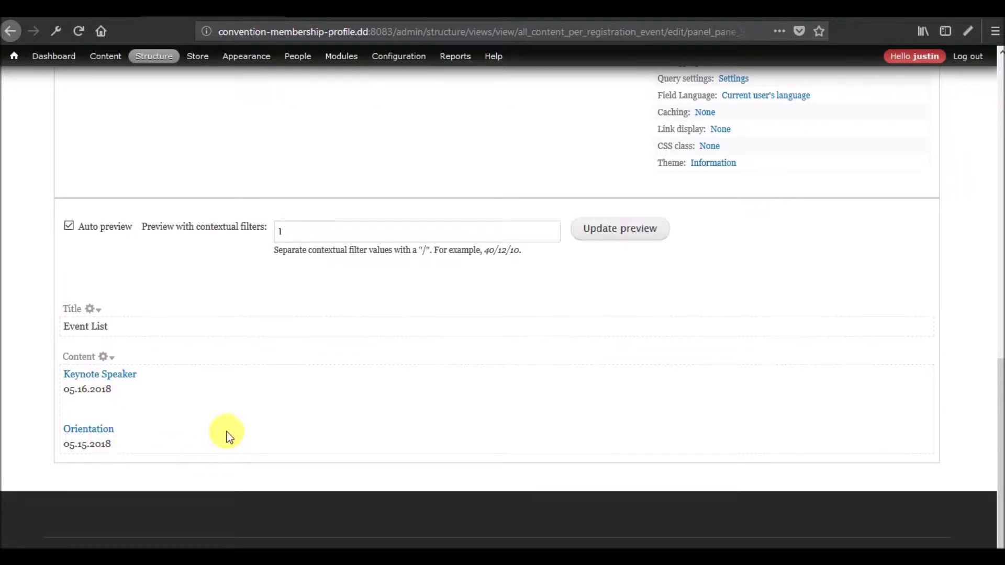
scroll(226, 427, up, 5)
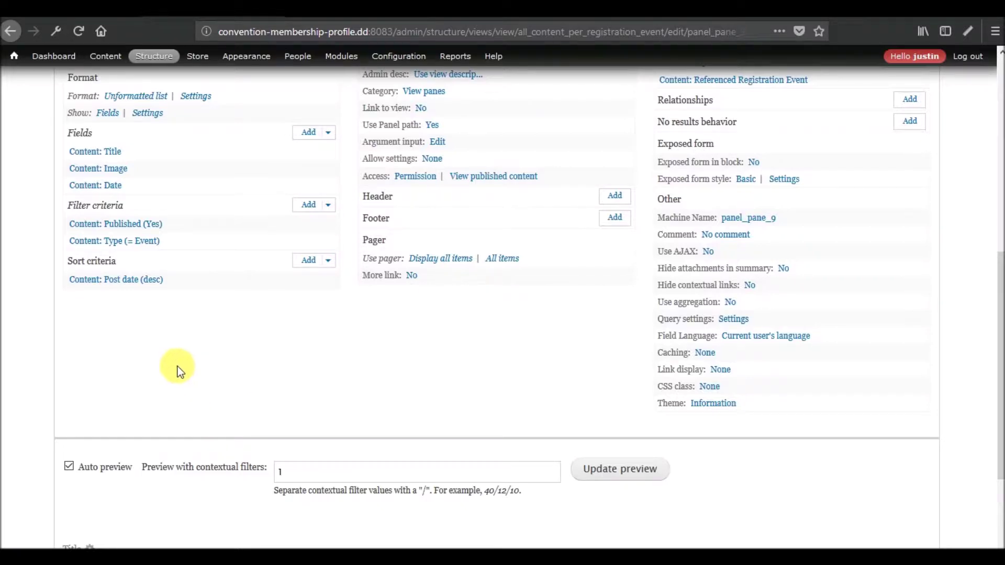
scroll(177, 366, down, 5)
scroll(134, 382, up, 8)
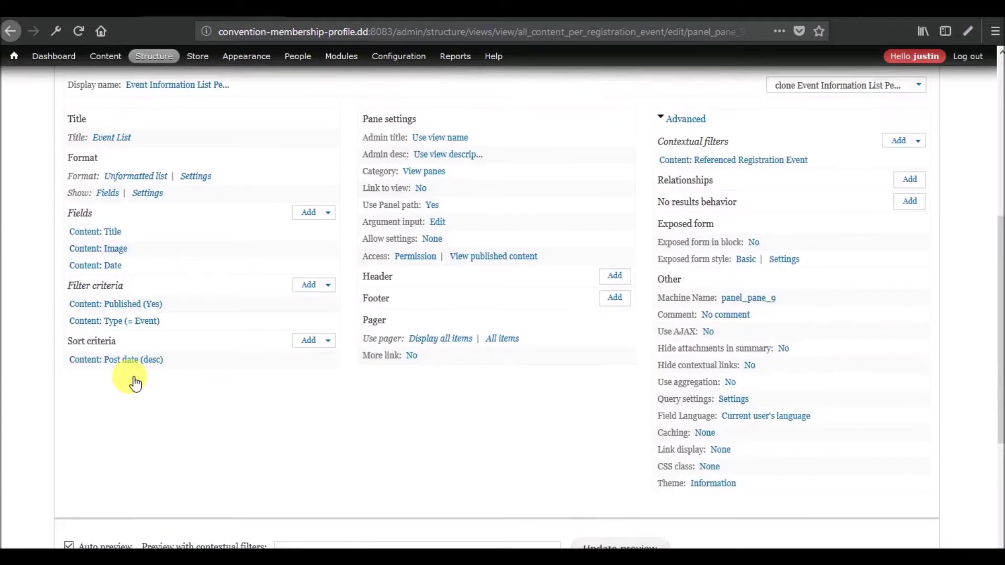
scroll(132, 382, down, 6)
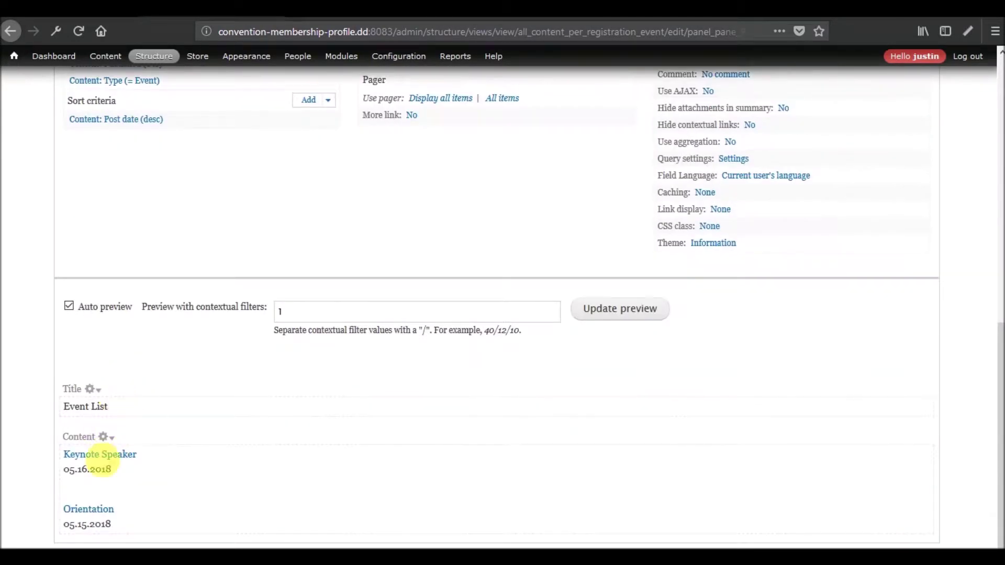
scroll(178, 418, up, 2)
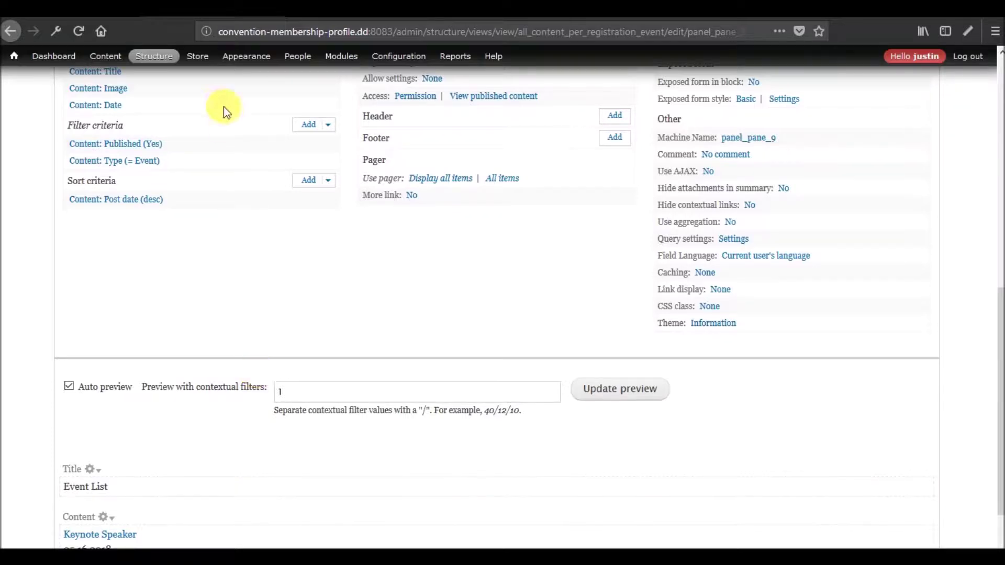
click(310, 125)
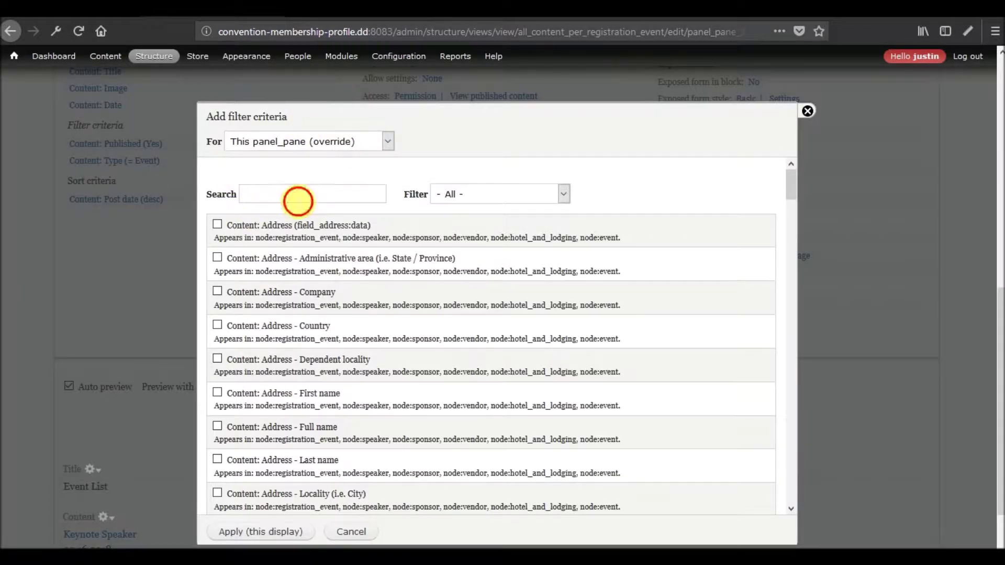
- Search filters for 'date' and add Date: Date (node) to this pane display only
click(297, 201)
text(date)
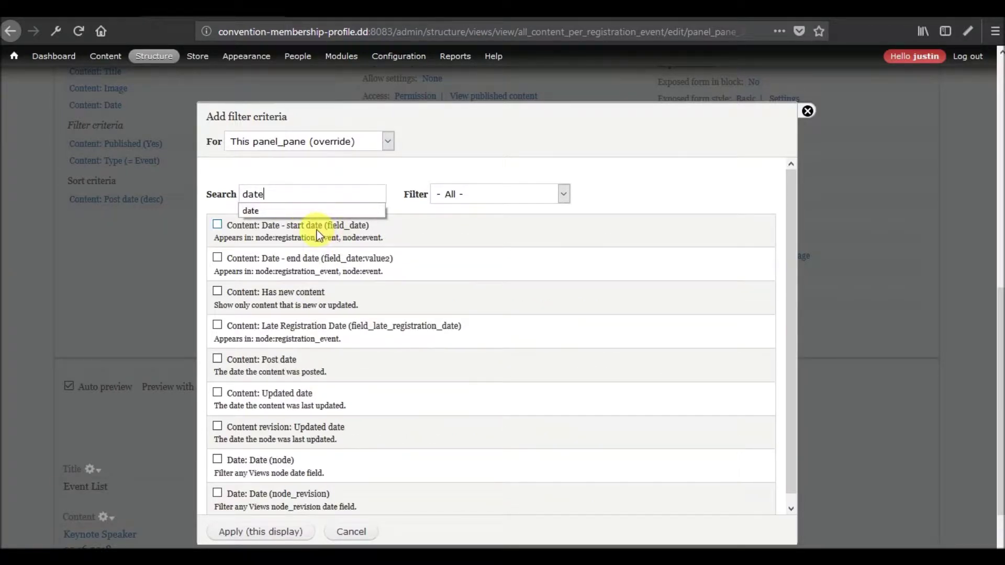
click(243, 228)
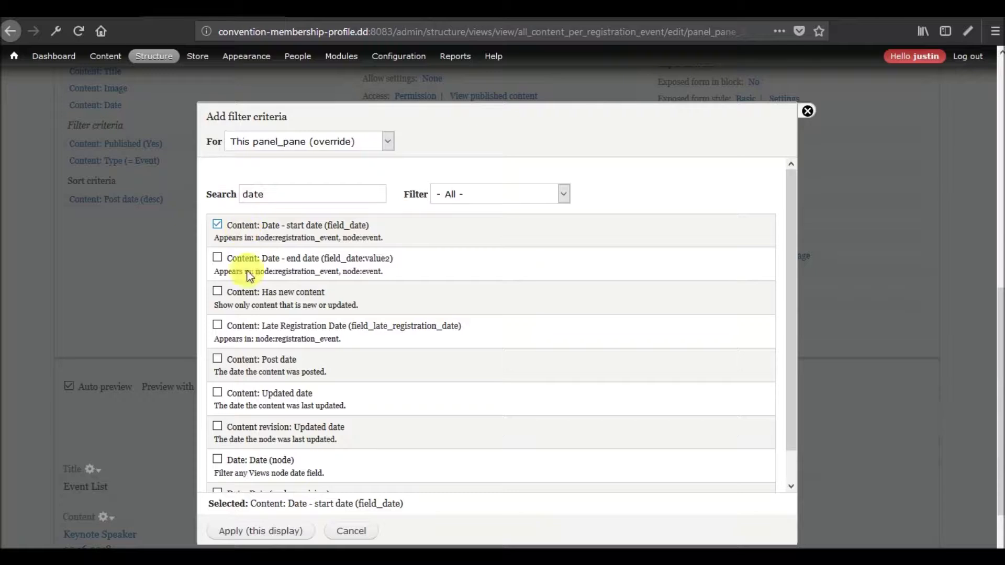
click(249, 464)
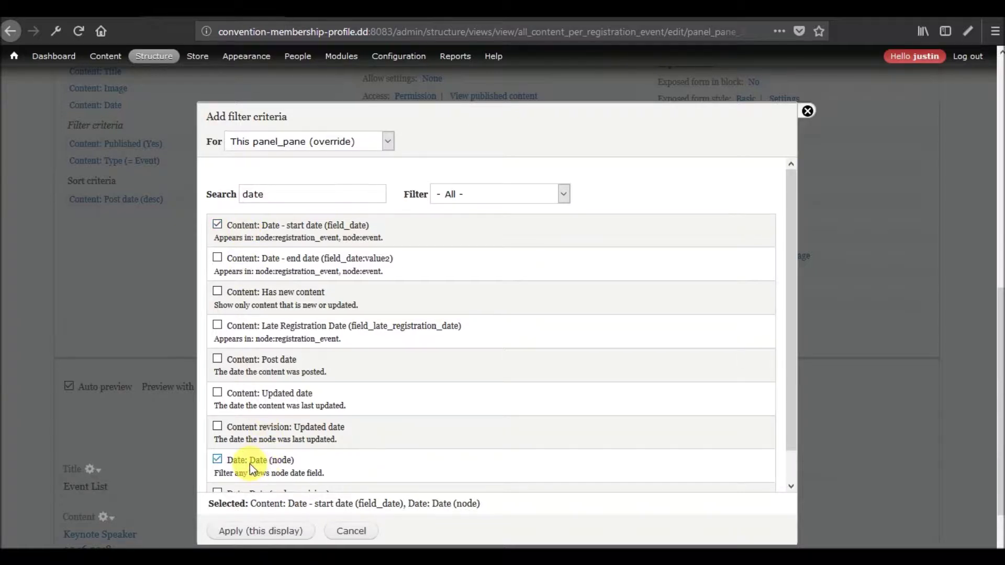
click(251, 230)
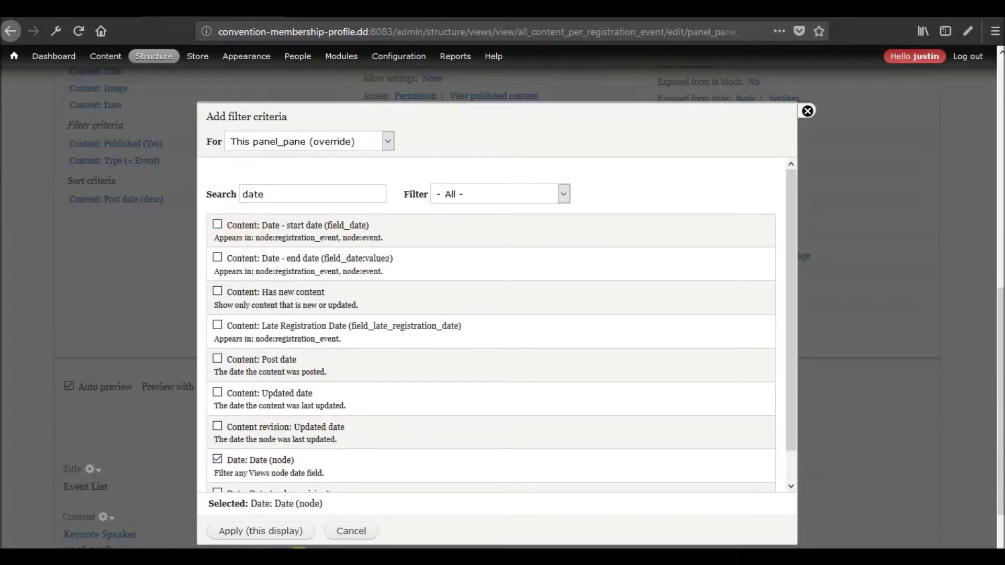
click(248, 532)
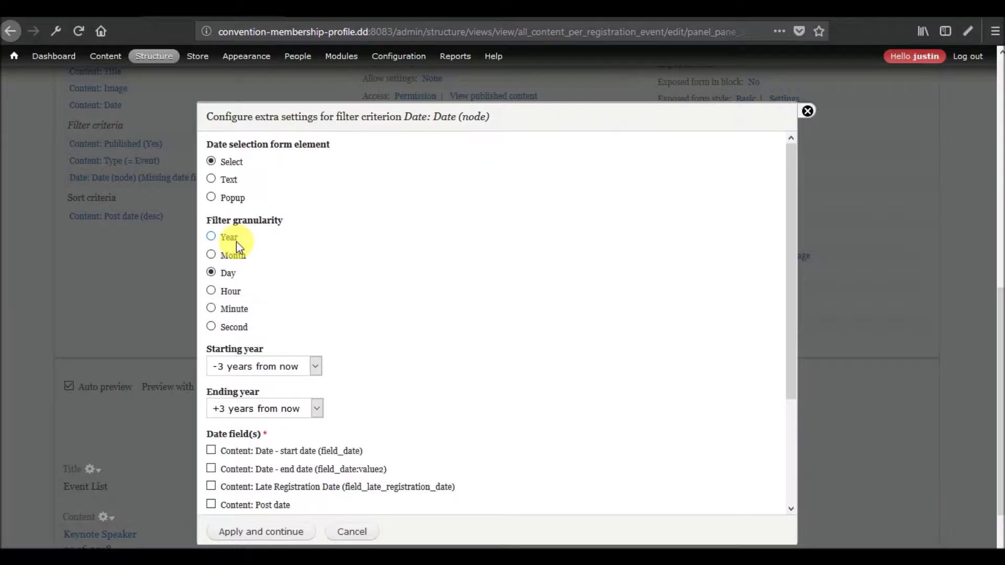
- Base the date filter on Content: Date - start date (field_date) at Day granularity
scroll(354, 360, down, 3)
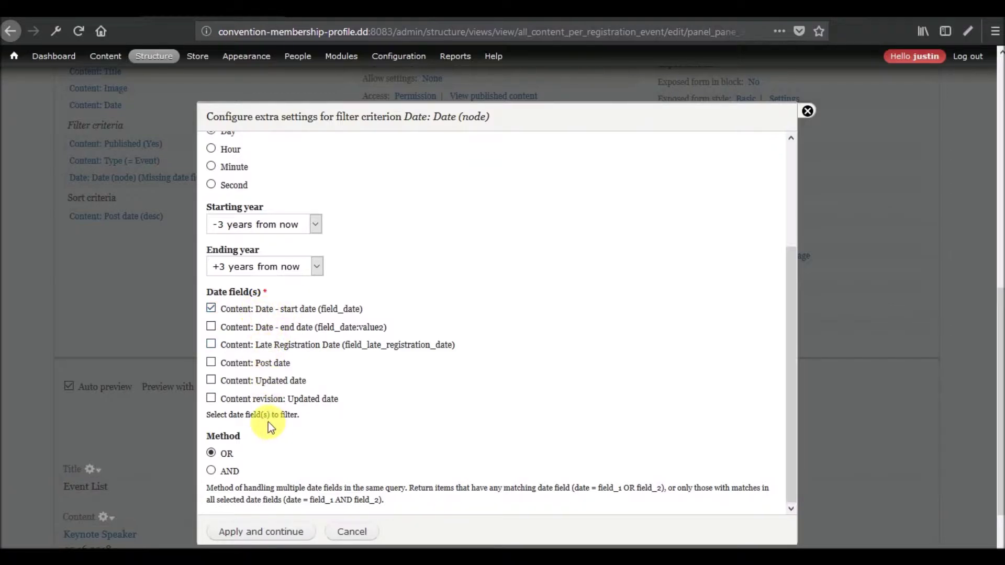
click(256, 539)
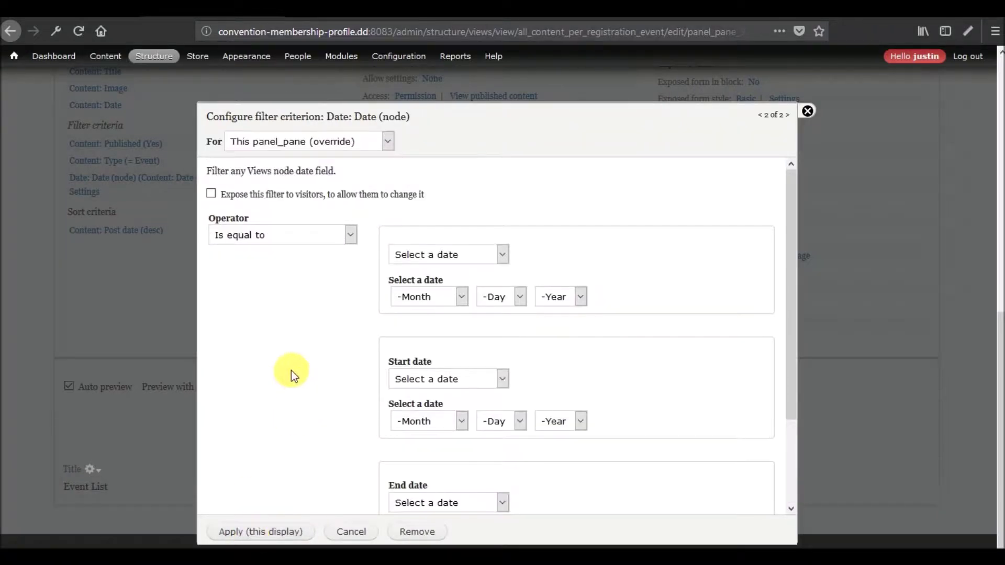
- Set the date filter operator to 'Is greater than or equal to'
click(346, 236)
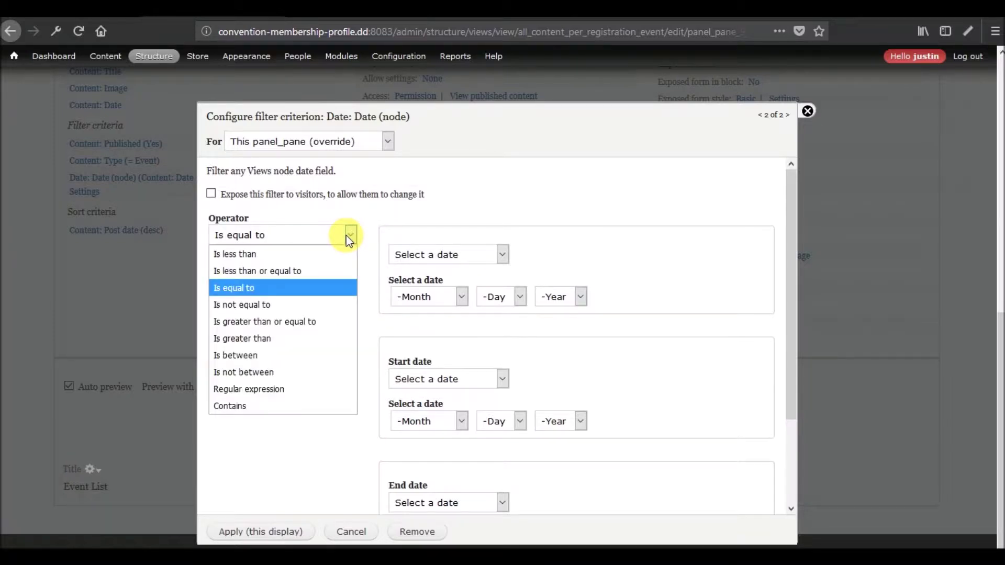
scroll(707, 265, down, 3)
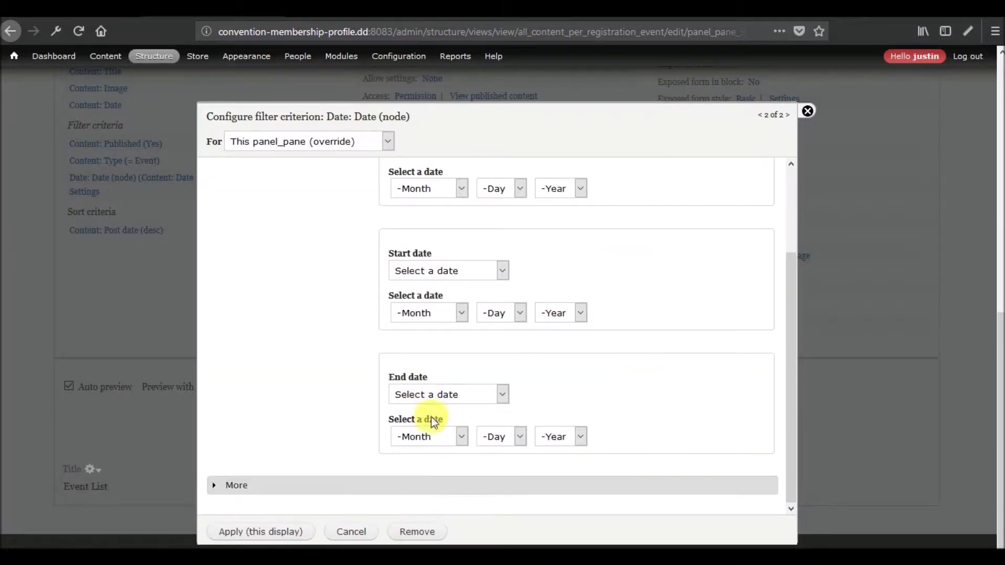
scroll(520, 374, up, 3)
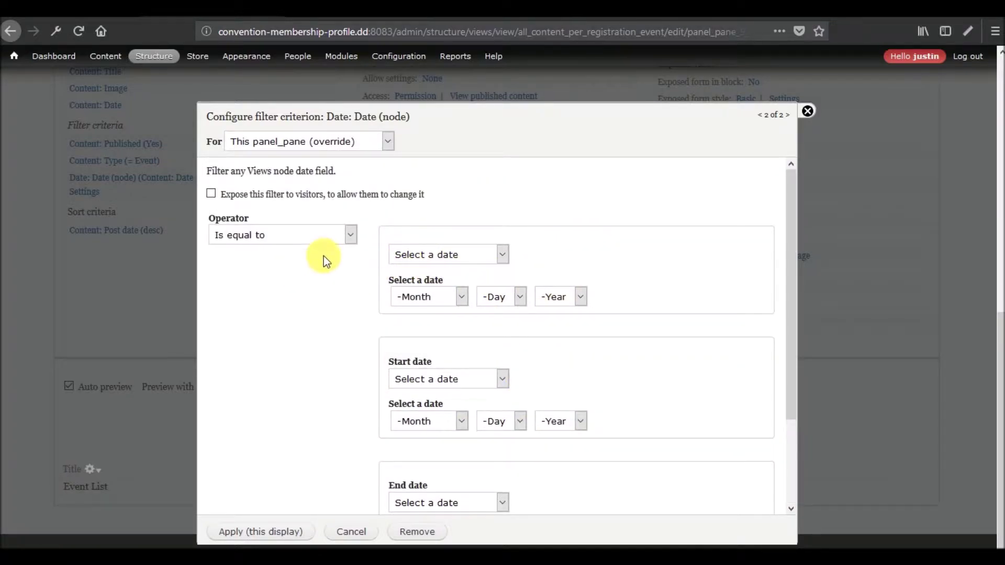
click(349, 235)
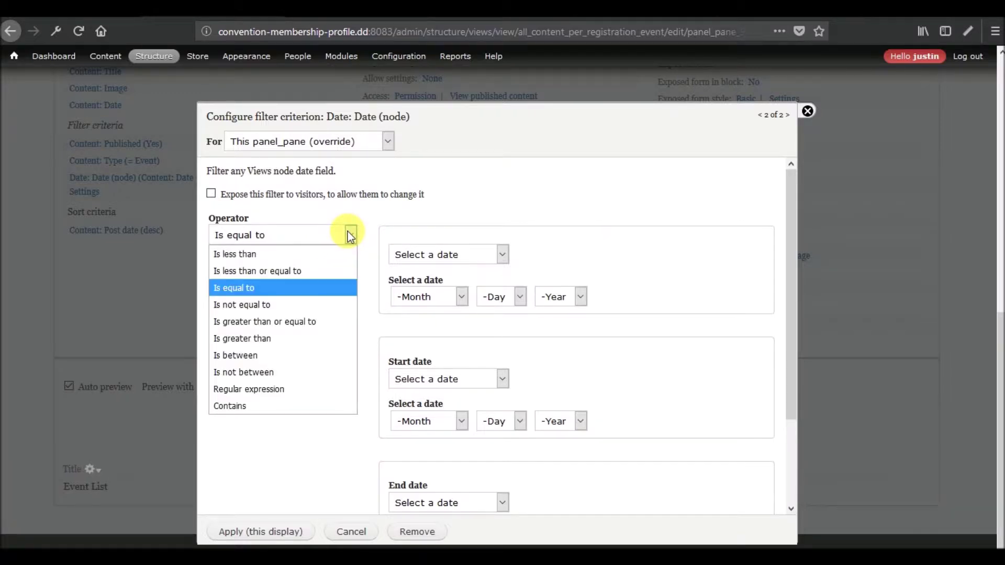
click(302, 321)
- Give the start date as the relative date 'now' and apply it to this display
click(510, 258)
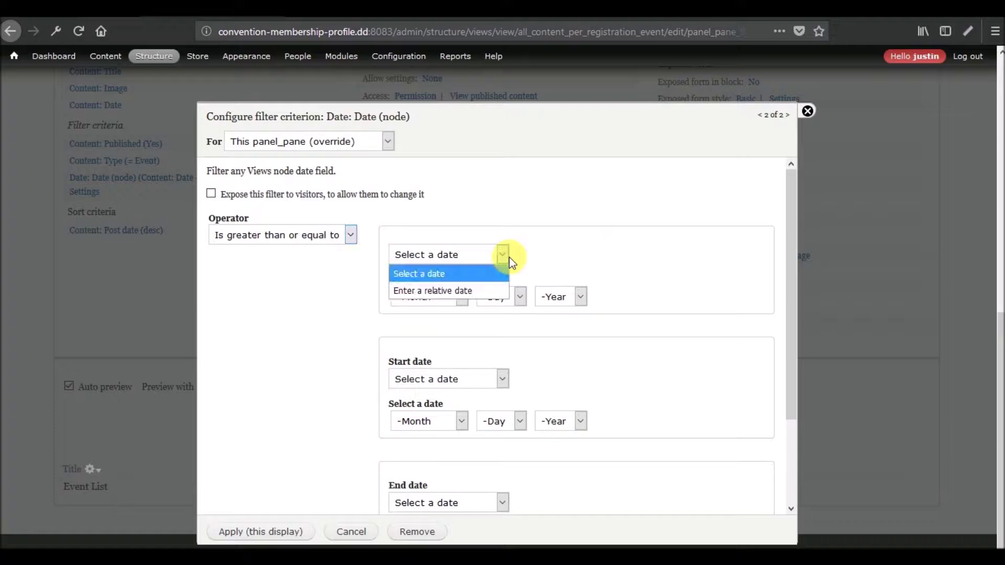
click(606, 249)
click(498, 379)
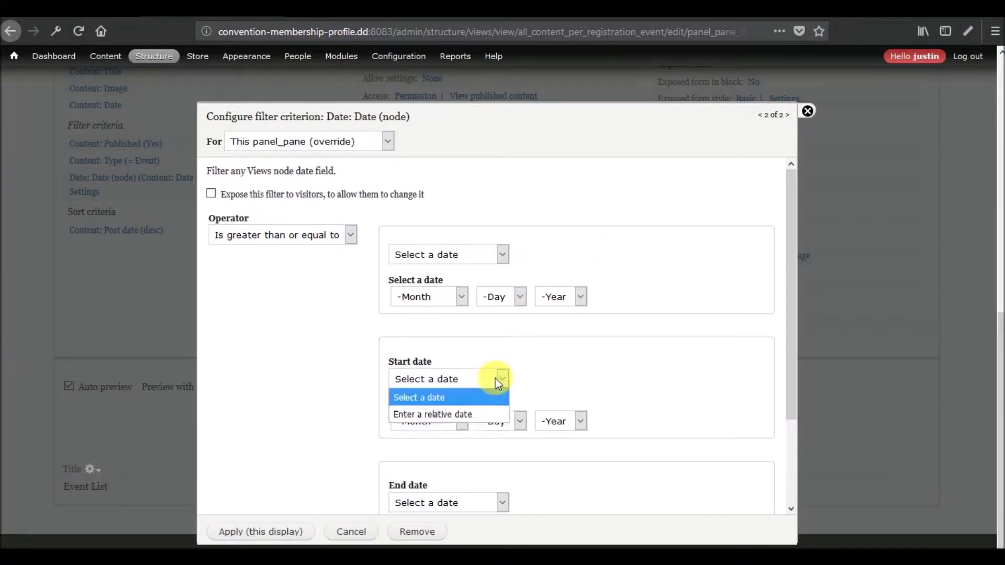
click(444, 413)
click(469, 422)
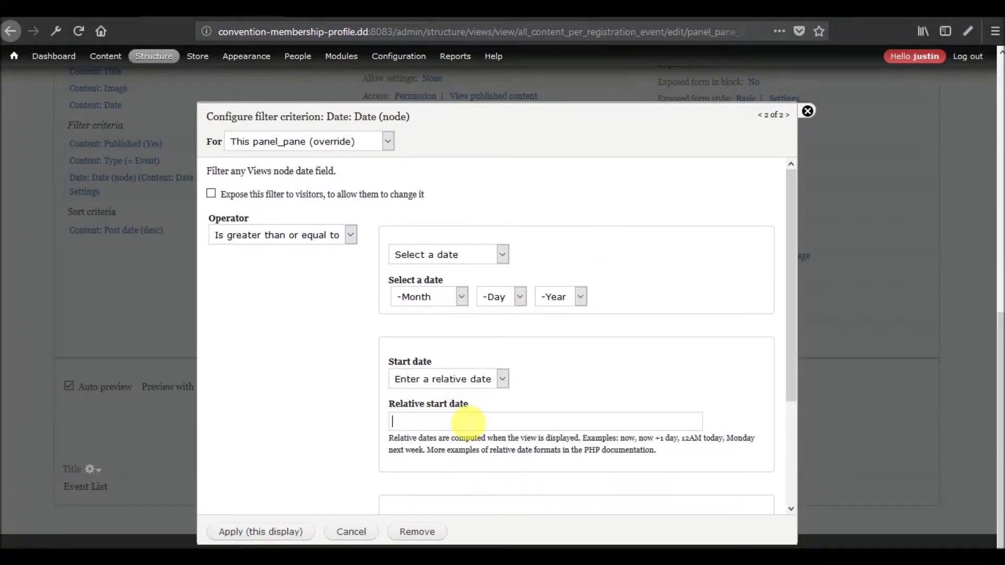
text(today)
key(BackSpace)
key(BackSpace)
key(BackSpace)
key(BackSpace)
key(BackSpace)
text(now)
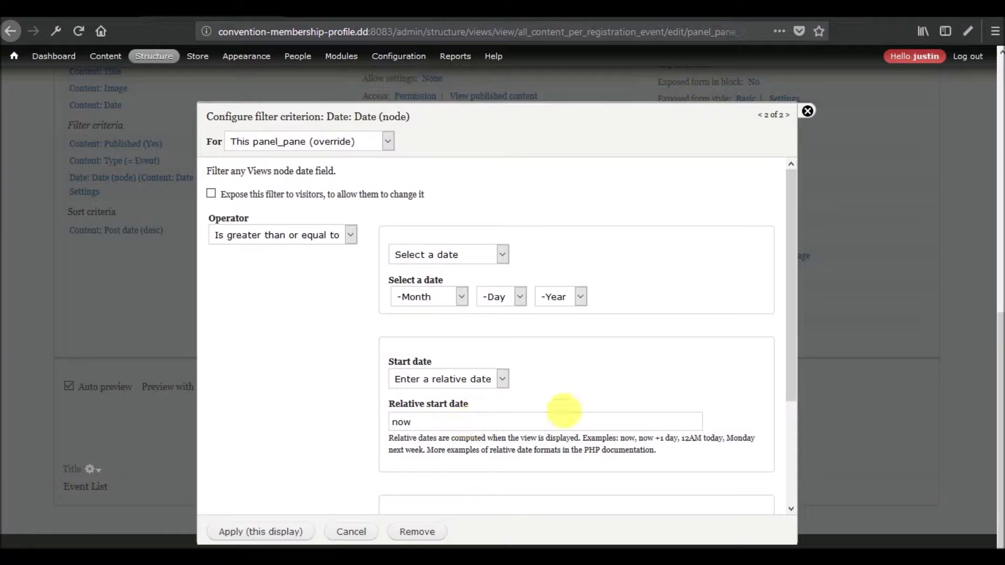
drag(620, 439, 685, 444)
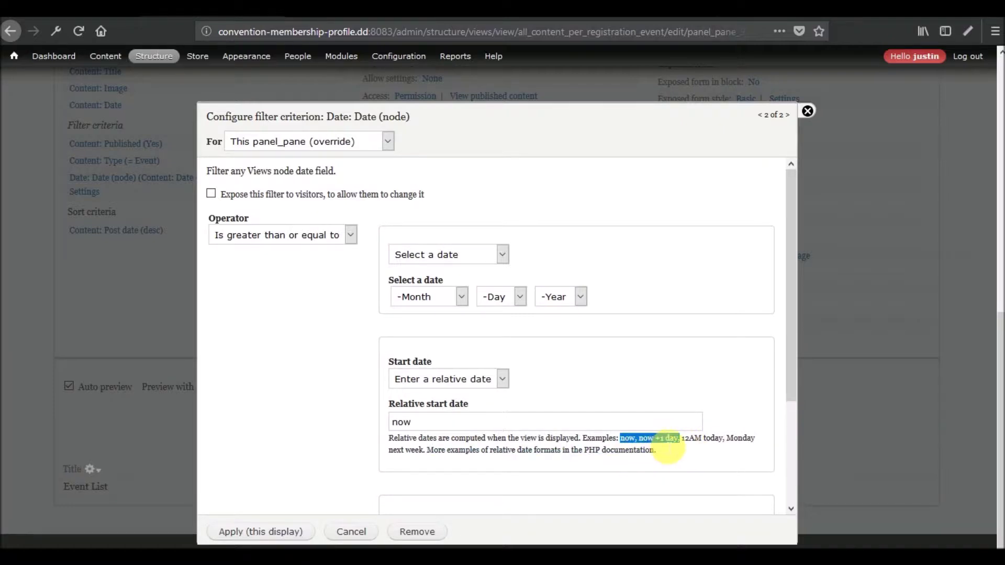
click(547, 422)
scroll(329, 348, down, 3)
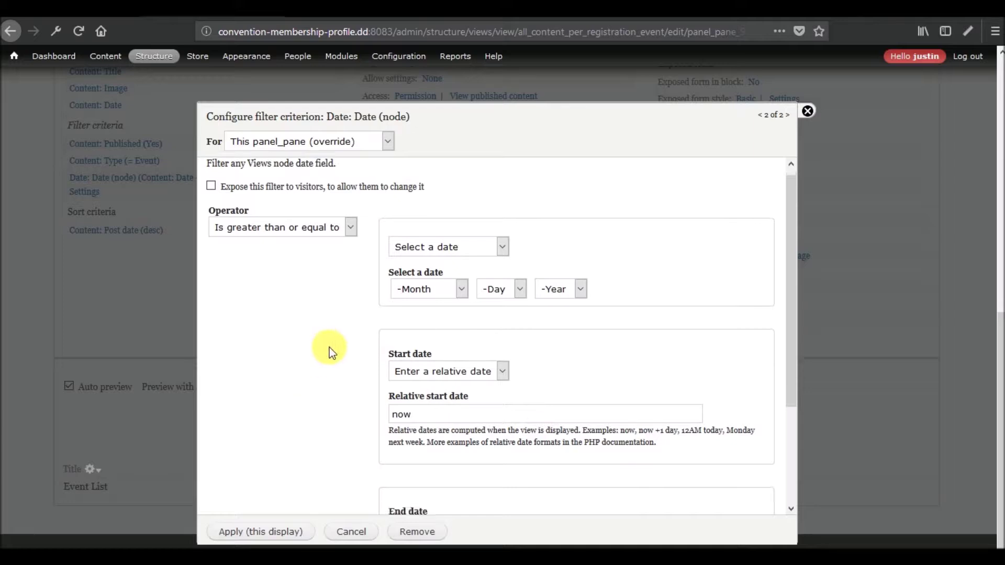
click(250, 531)
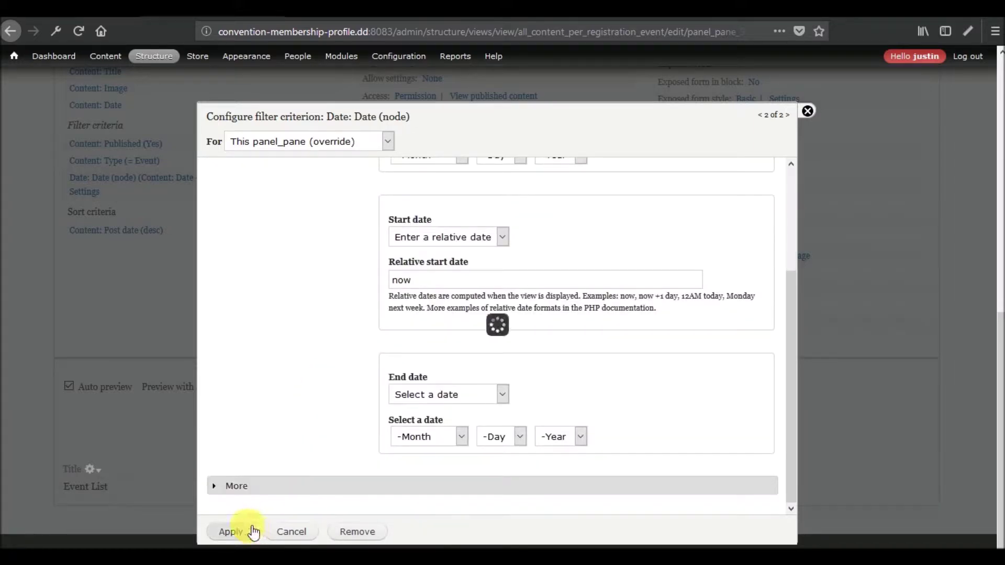
- Check the preview results and save the All Content Per Registration Event view
scroll(29, 398, down, 5)
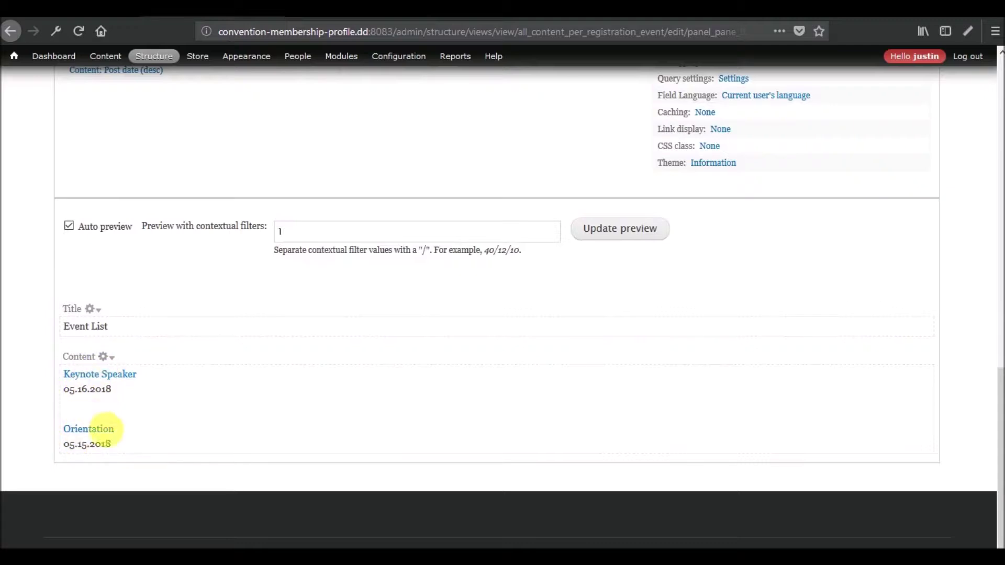
scroll(244, 377, up, 6)
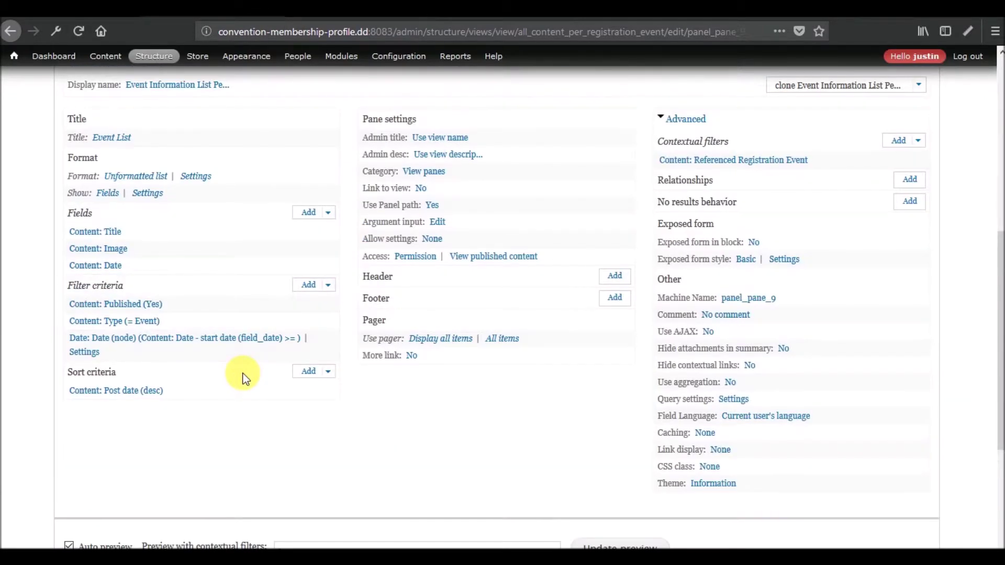
scroll(243, 377, down, 6)
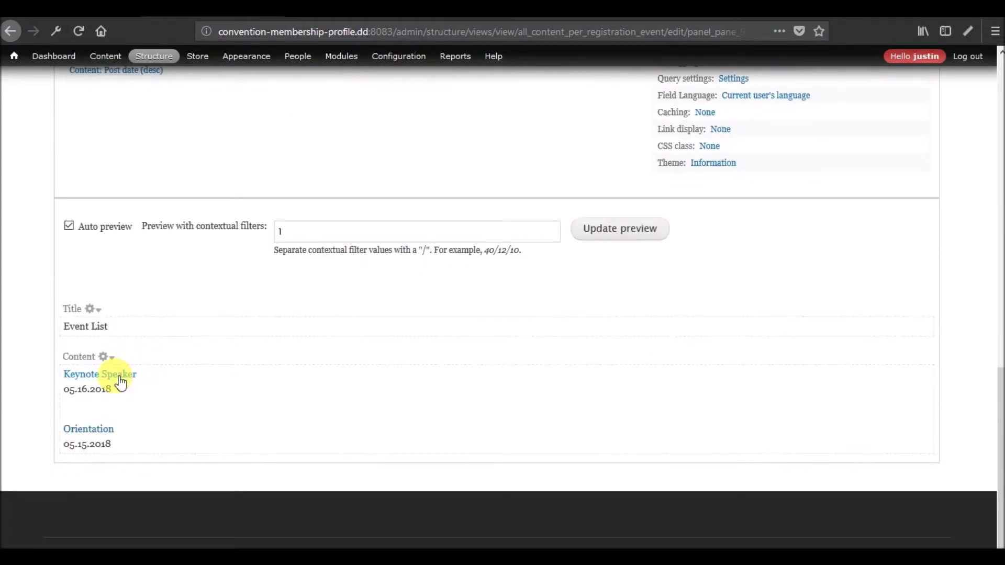
scroll(498, 396, up, 13)
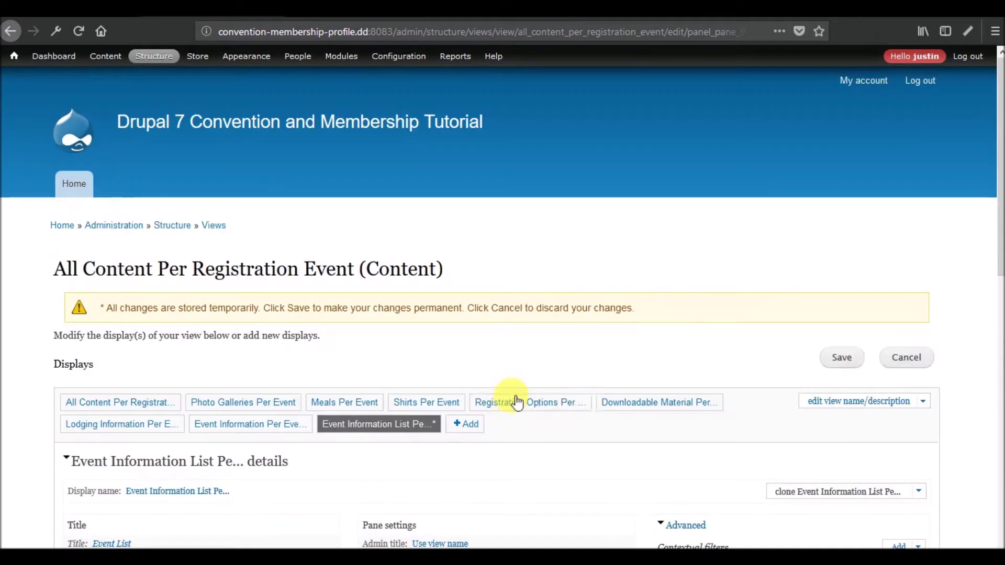
click(841, 365)
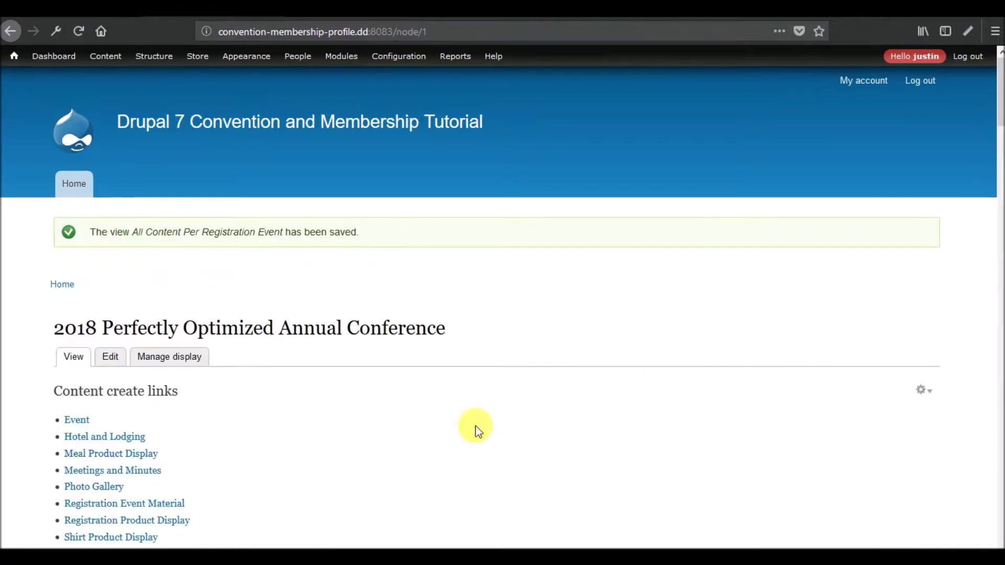
- Scroll to the Event List and open the Keynote Speaker event
scroll(682, 305, down, 15)
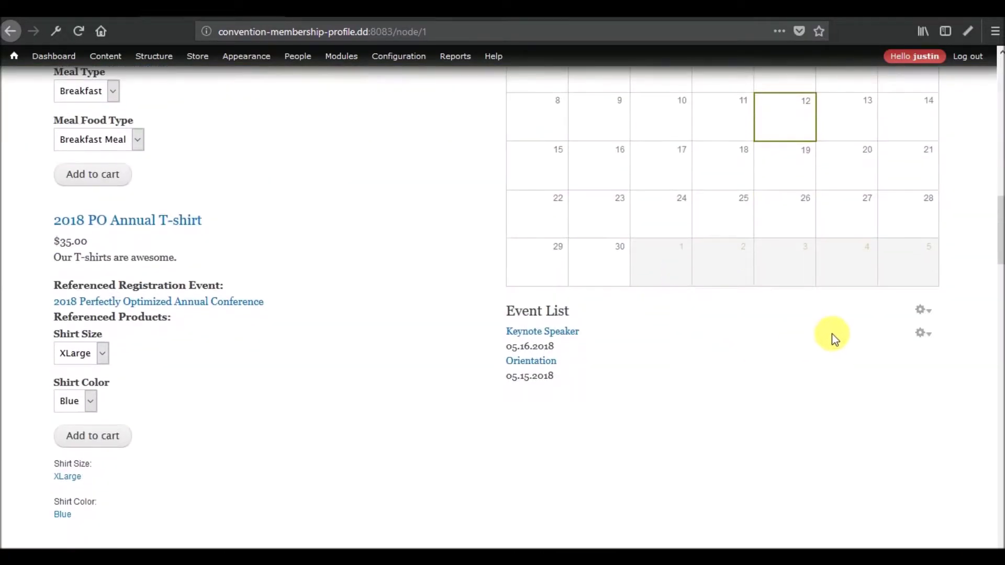
click(573, 335)
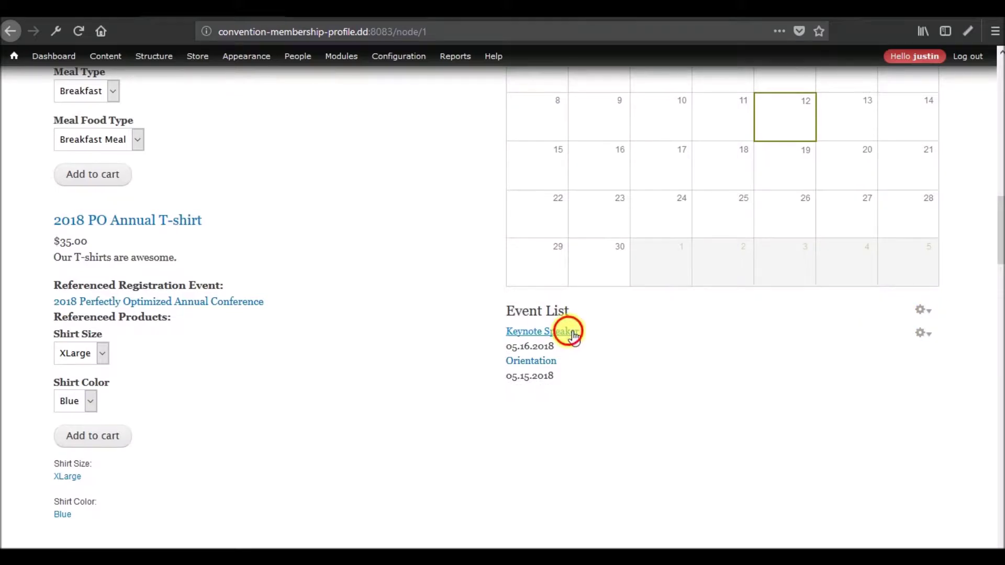
- Edit Keynote Speaker and change its date to Feb 1 2018
click(111, 306)
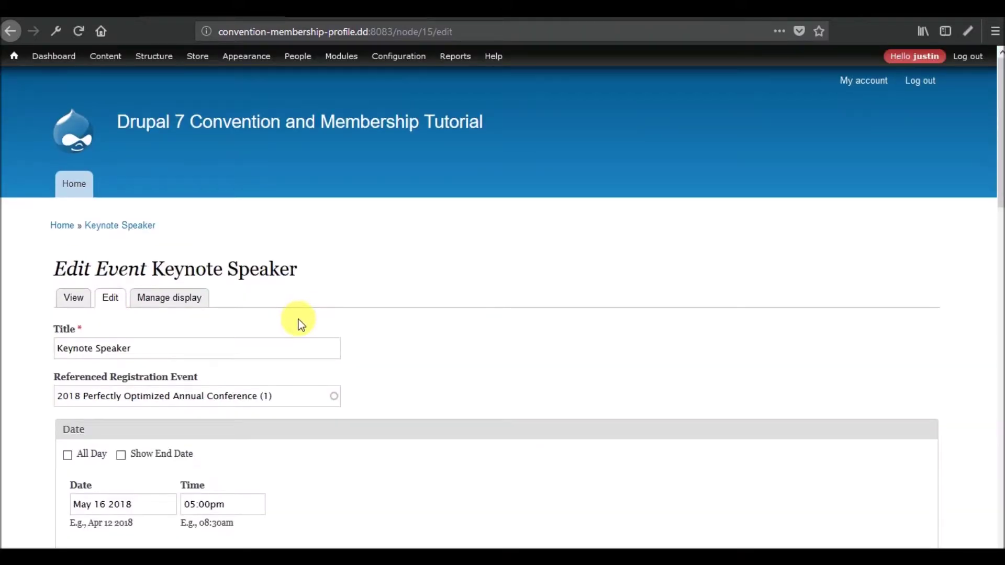
scroll(316, 325, down, 5)
click(158, 269)
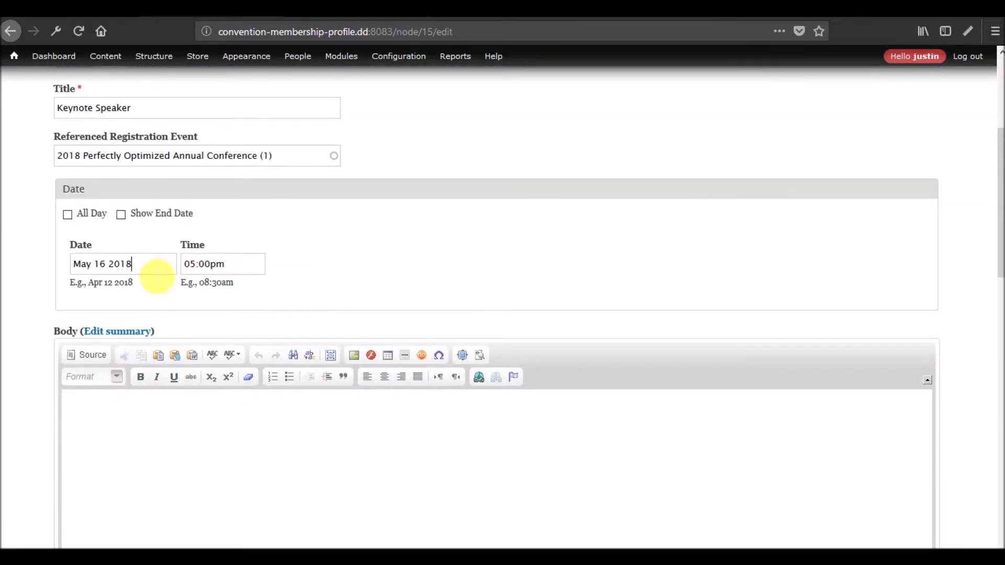
click(143, 296)
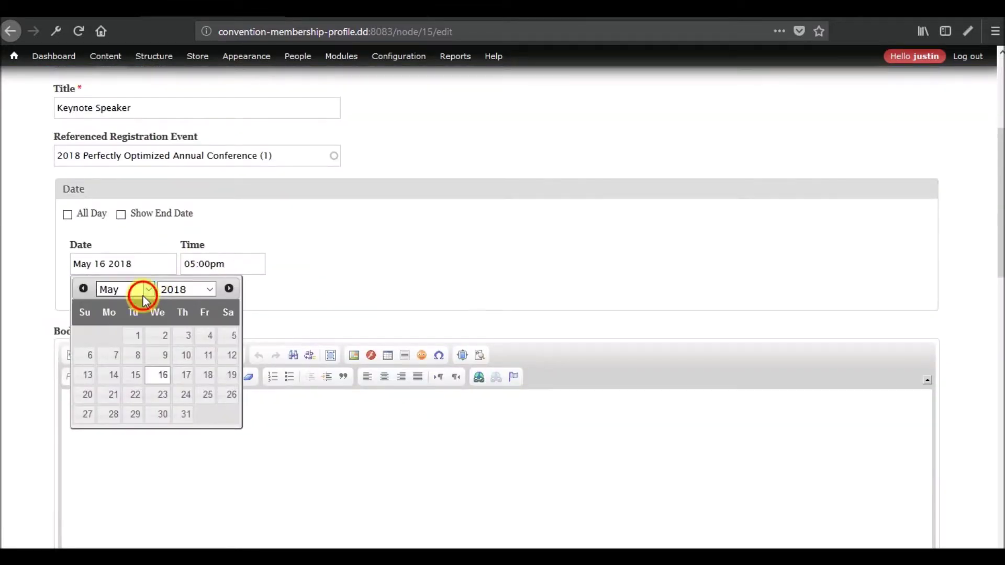
click(116, 322)
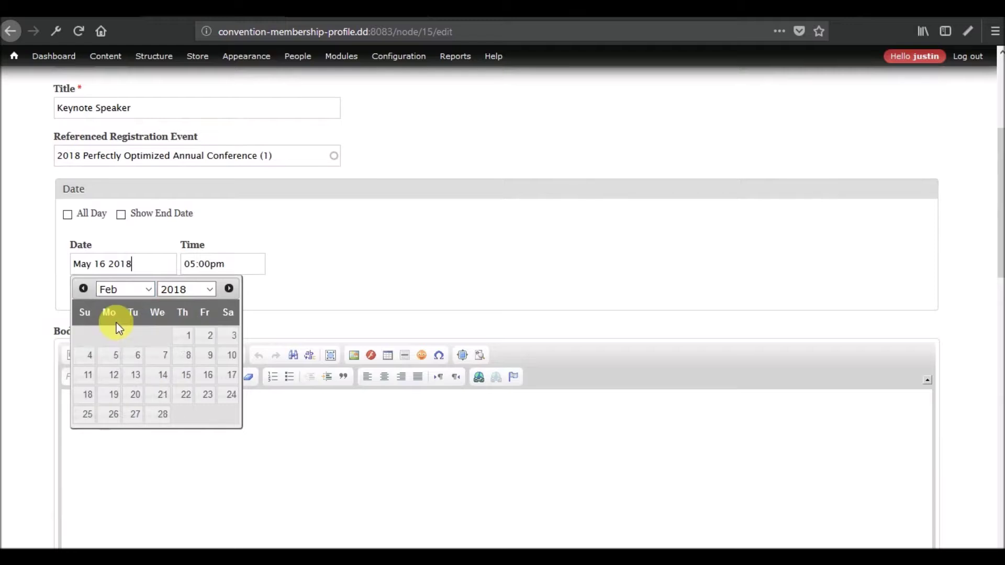
click(187, 336)
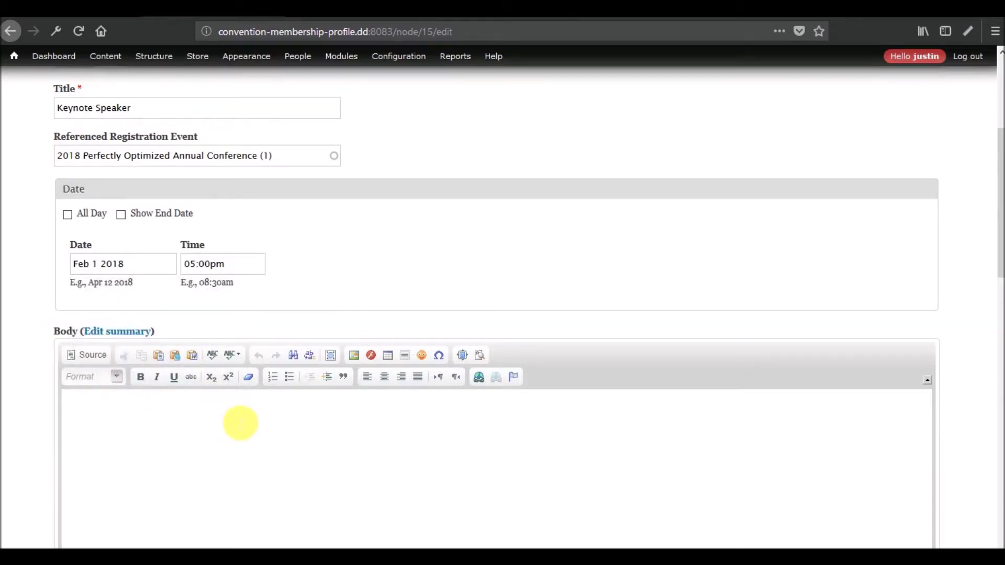
scroll(240, 422, down, 15)
scroll(234, 418, up, 5)
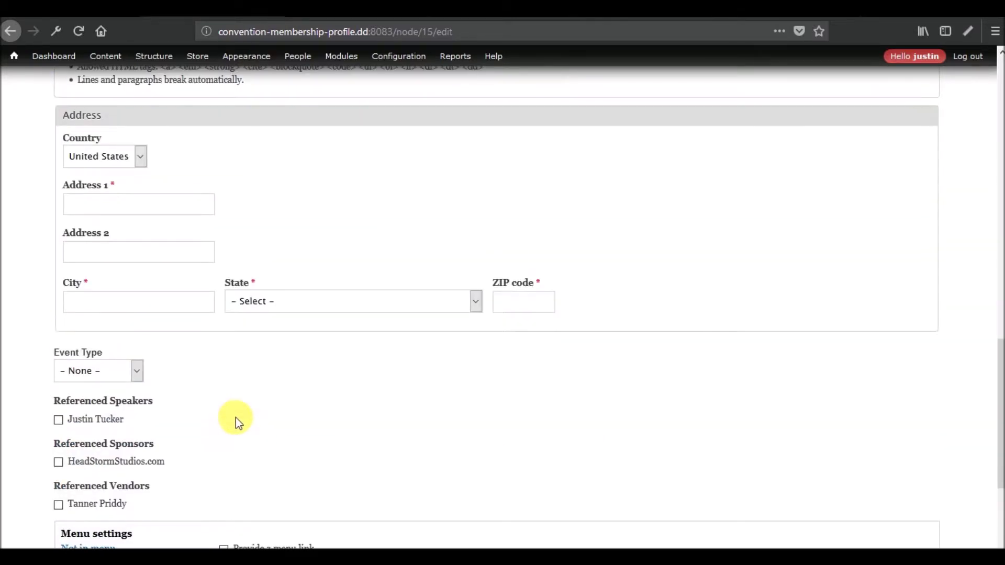
- Set Country to '- None -' and Event Type to Board Meeting, then save the event
click(134, 156)
click(110, 173)
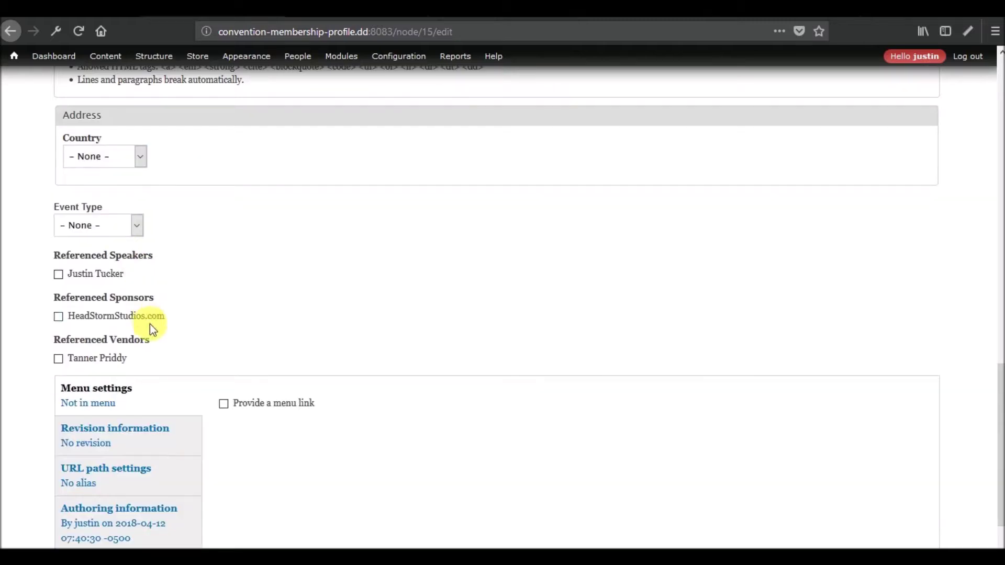
click(125, 225)
click(110, 273)
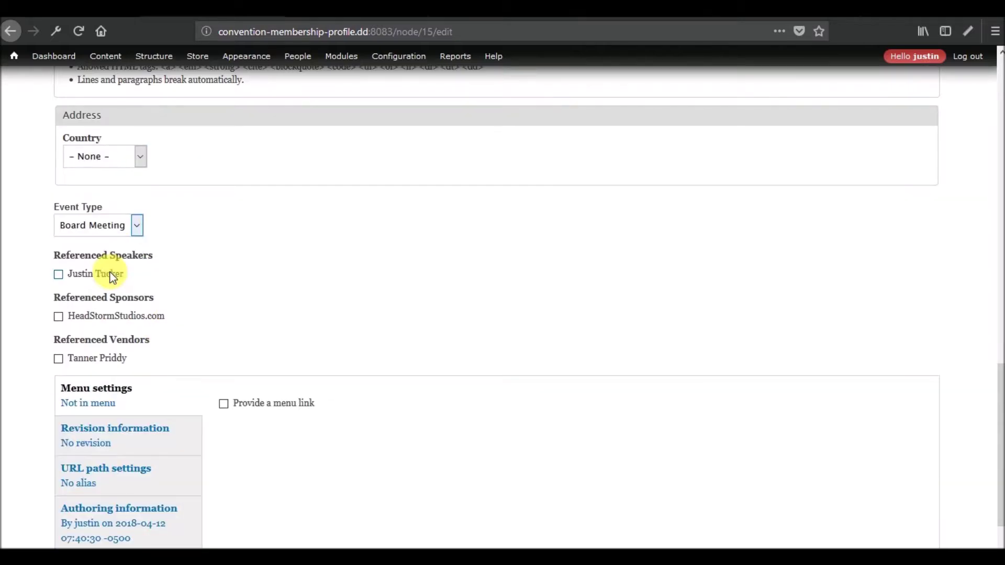
scroll(224, 276, down, 4)
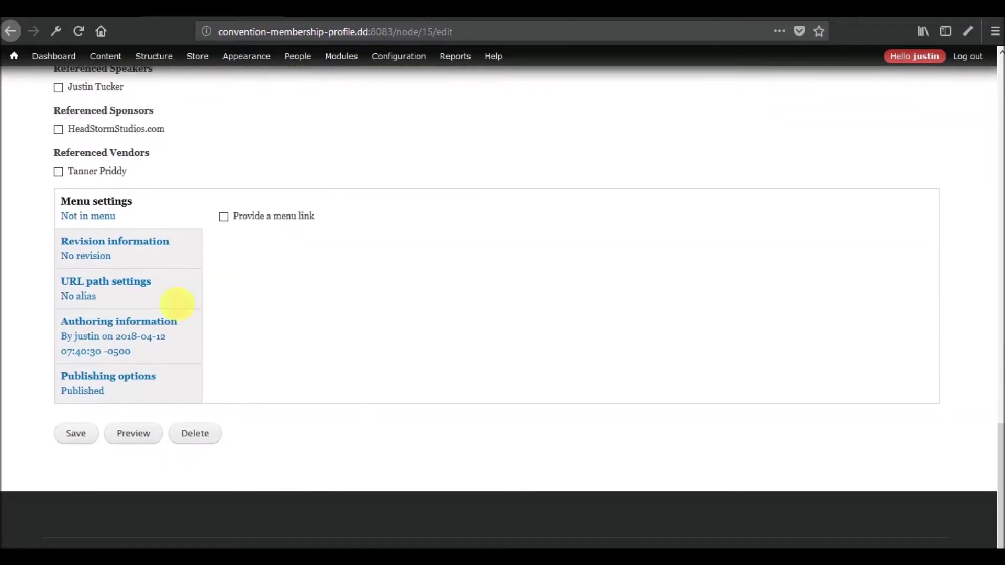
click(73, 442)
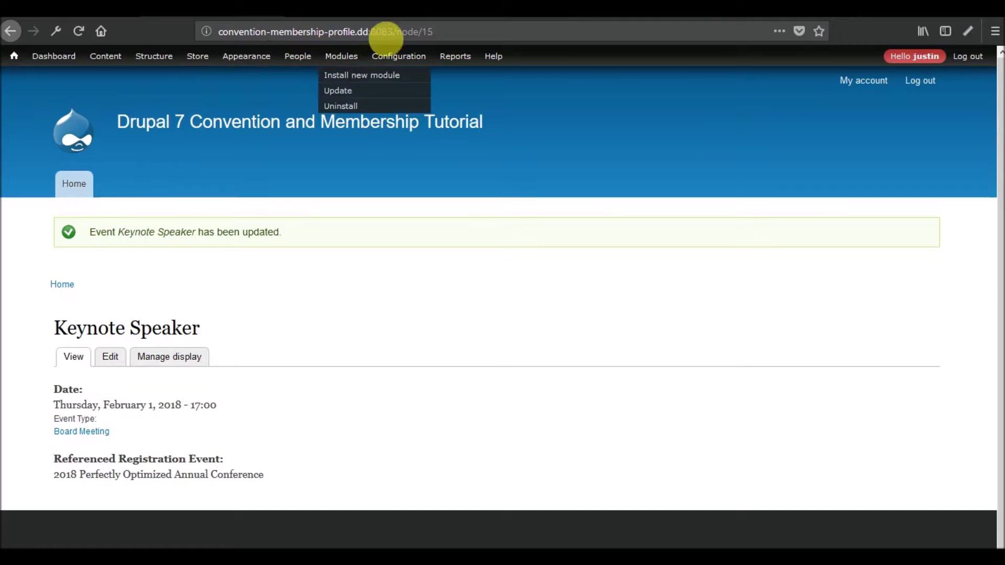
- Go back to the conference page at node/1
click(427, 33)
drag(430, 34, 476, 35)
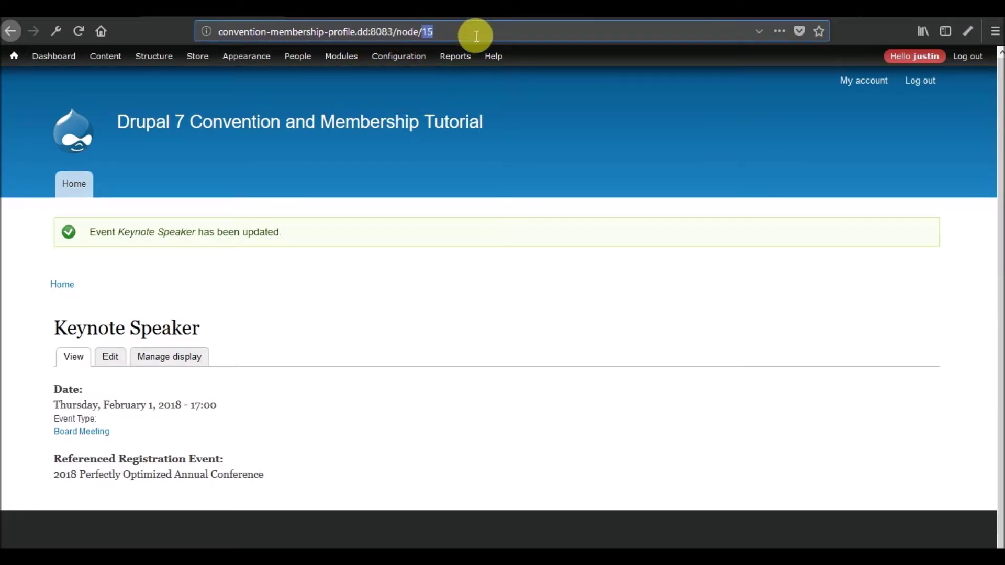
text(1)
key(Return)
- Open the Event List view for editing from the pane's gear menu
scroll(270, 230, down, 7)
scroll(270, 230, down, 12)
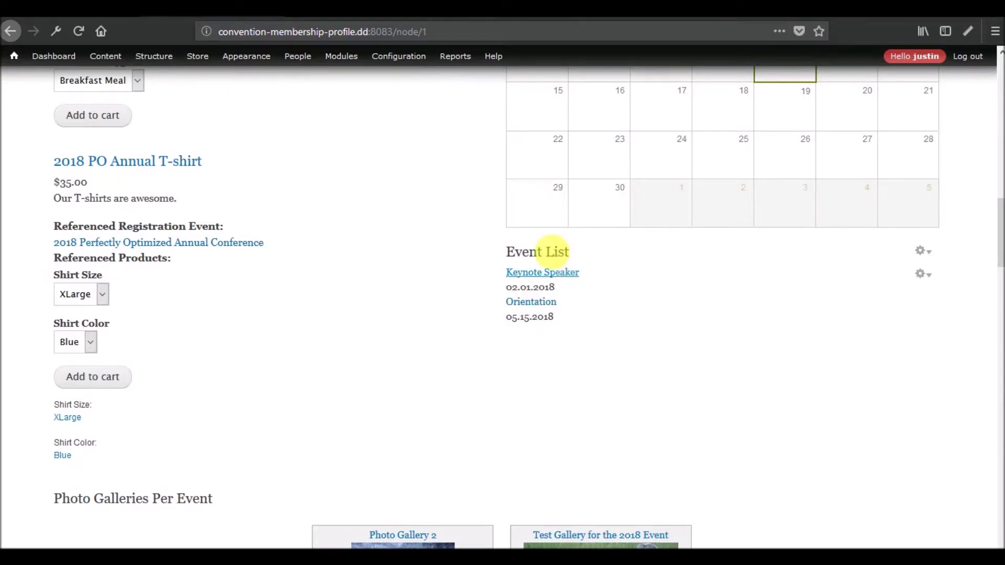
click(922, 251)
click(908, 266)
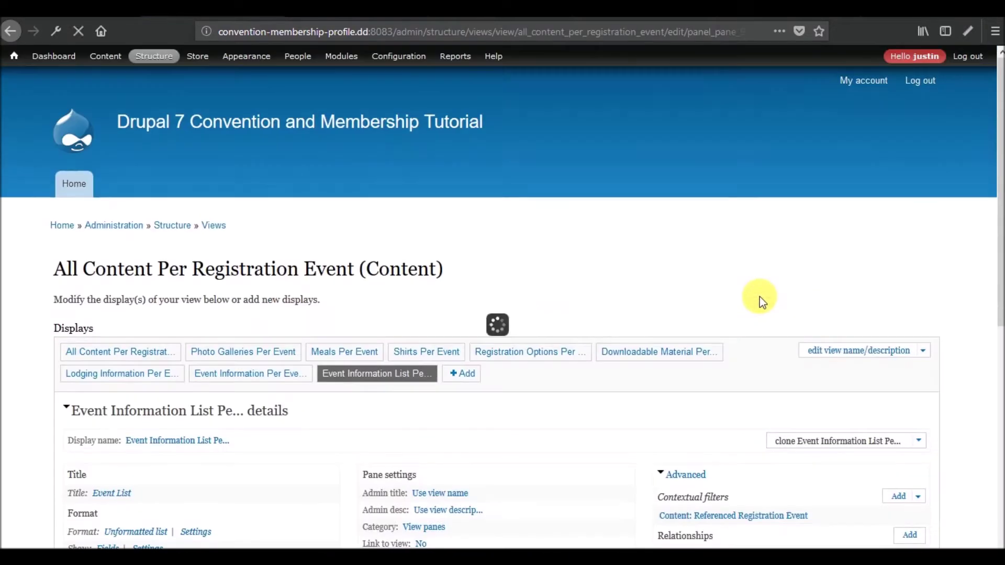
- Refresh the view preview for conference 1
scroll(218, 319, down, 8)
scroll(306, 436, up, 1)
click(306, 474)
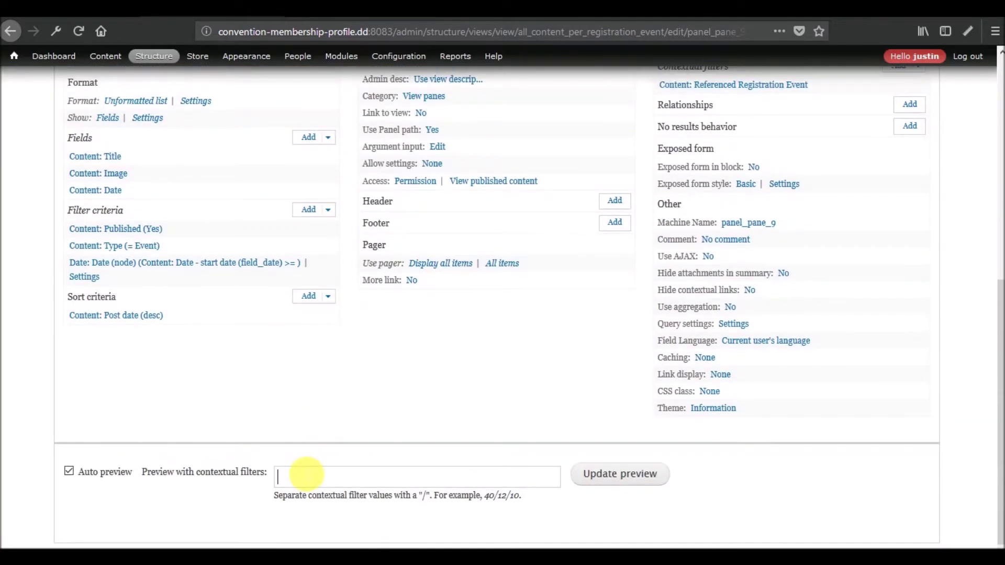
click(618, 475)
scroll(370, 397, down, 5)
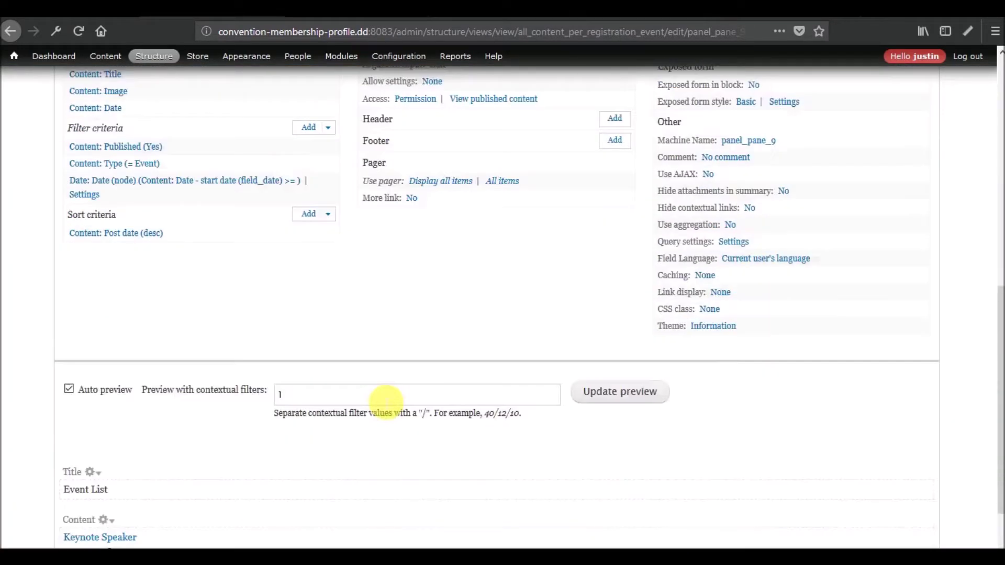
scroll(288, 390, up, 3)
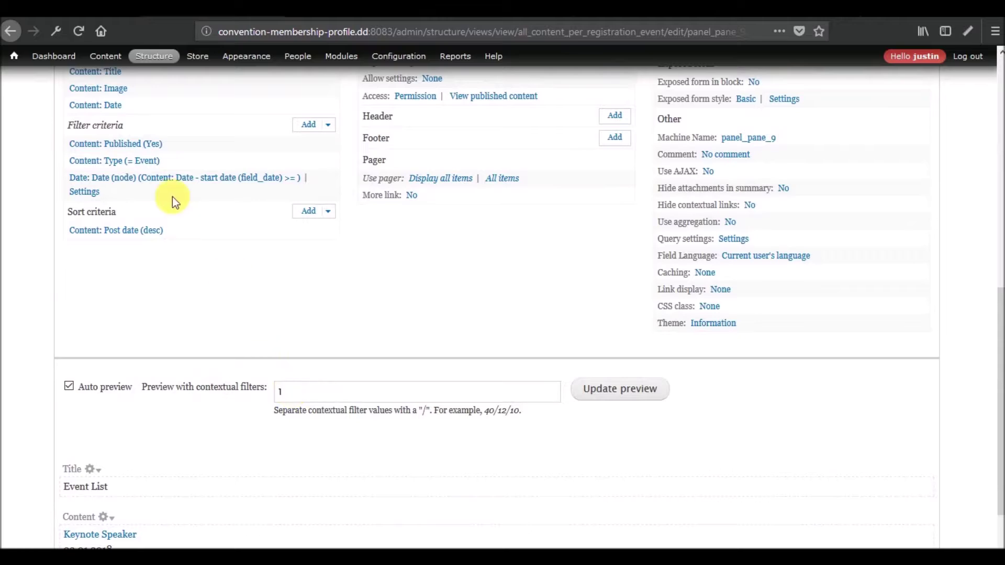
- Set the start-date filter value to the relative date 'now' and apply it to this display
click(95, 194)
scroll(365, 338, down, 3)
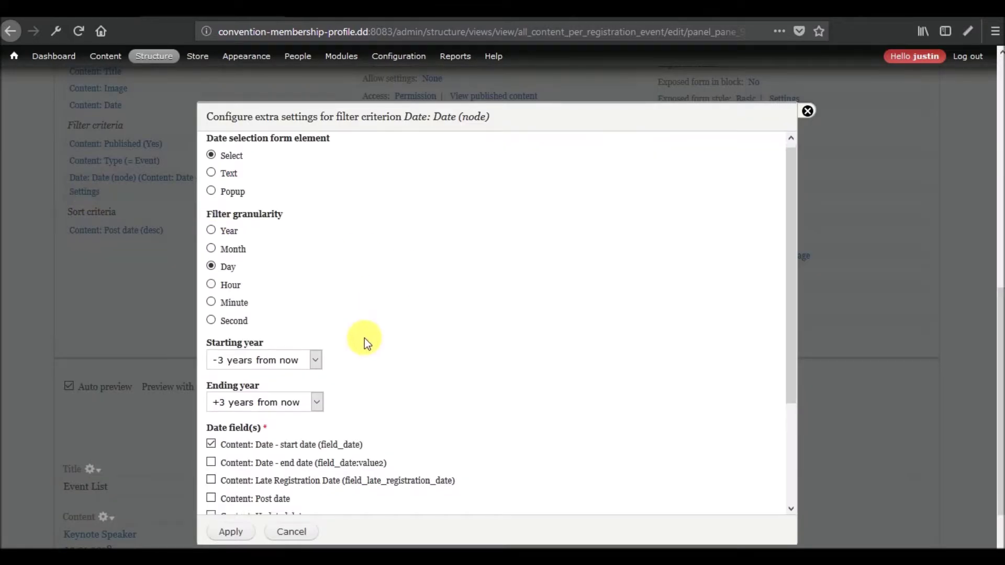
click(250, 533)
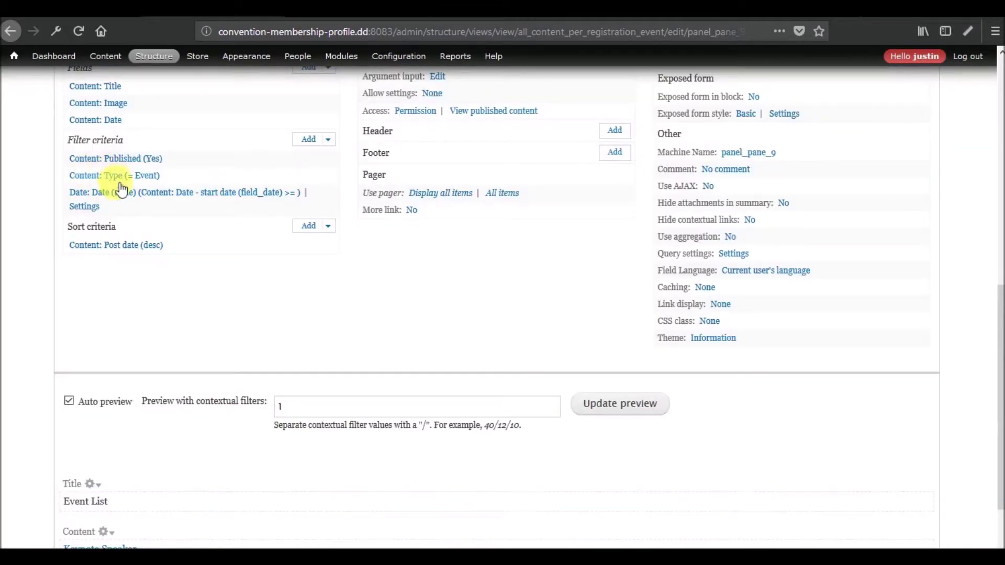
click(118, 194)
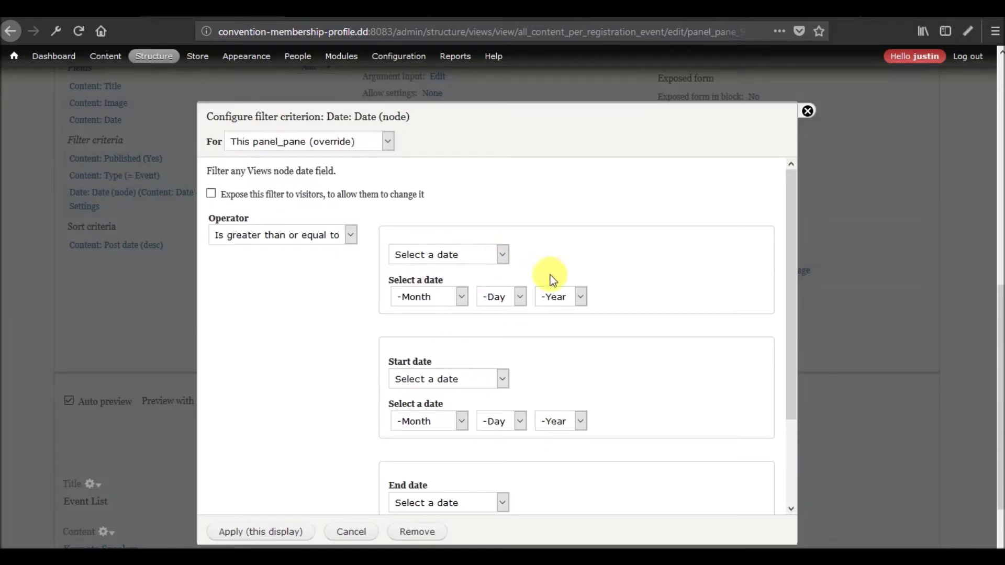
scroll(549, 276, down, 3)
scroll(550, 276, up, 3)
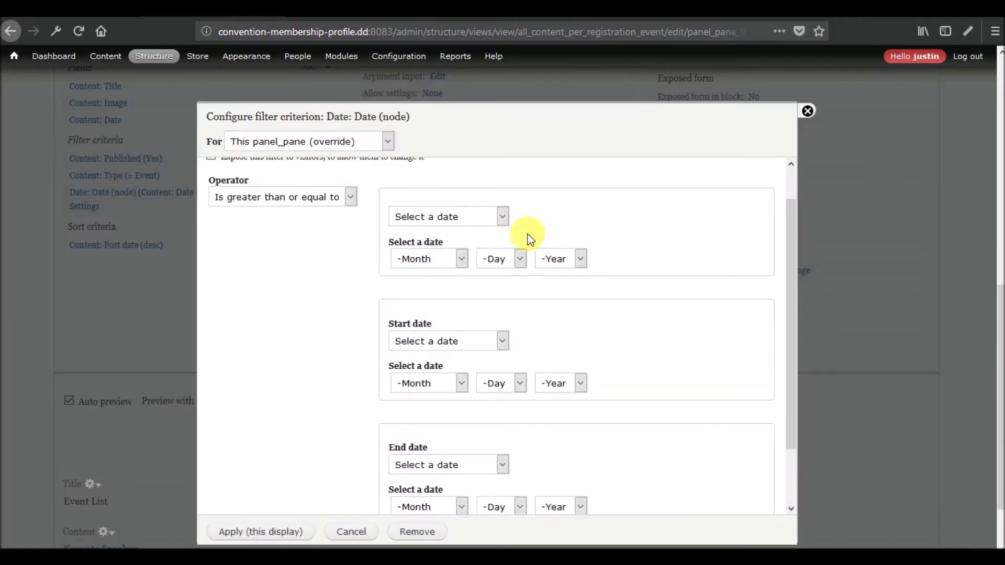
click(487, 254)
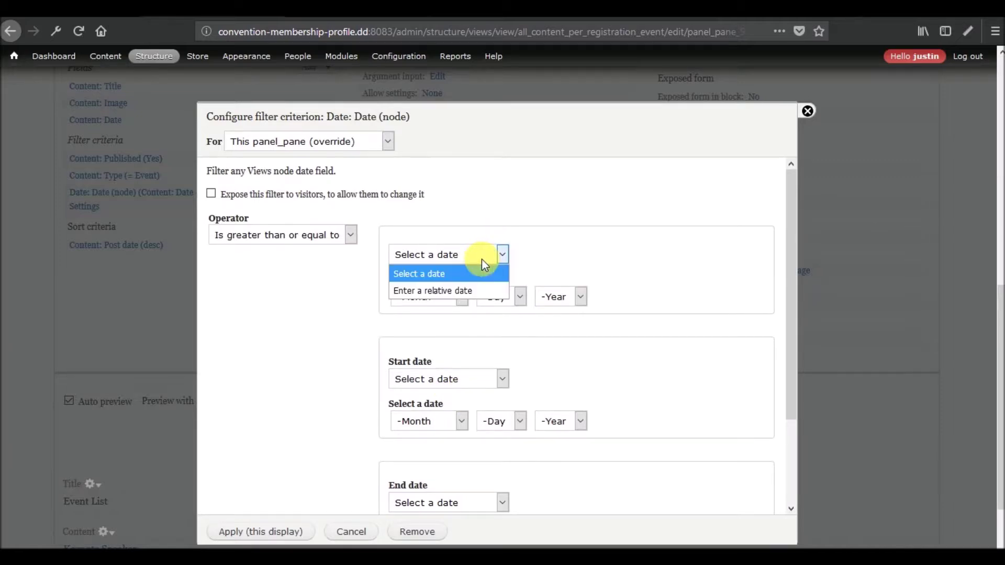
click(460, 289)
click(452, 302)
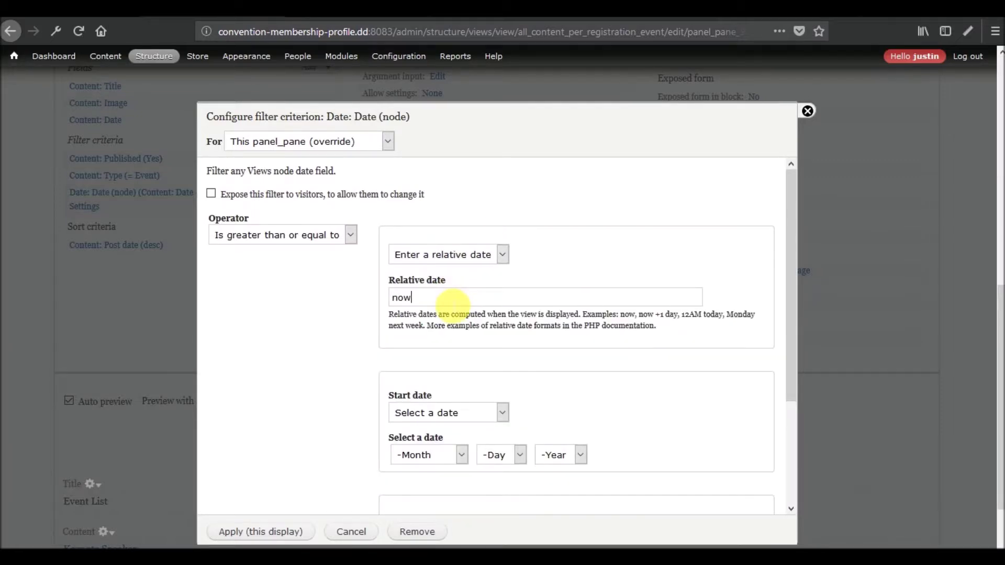
click(263, 530)
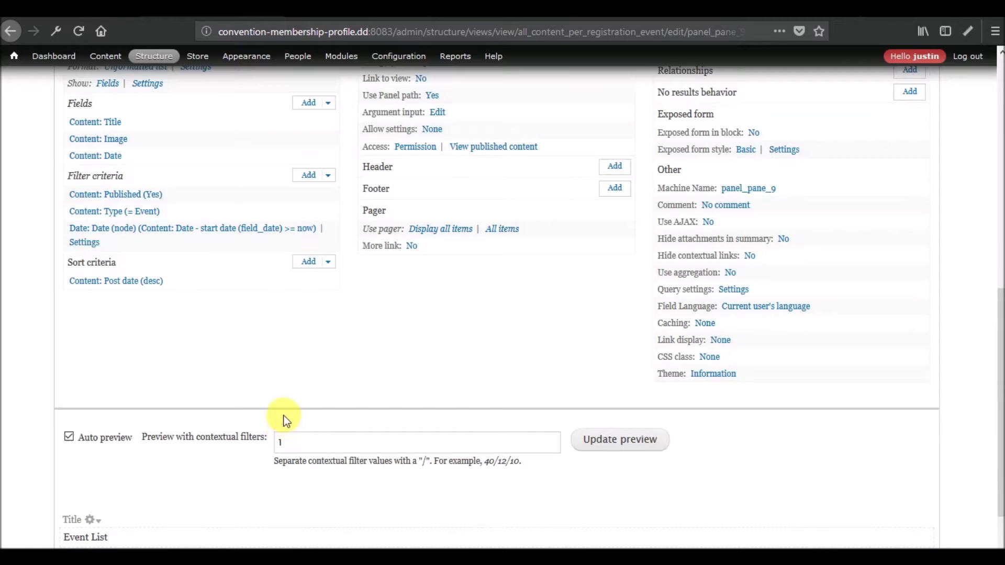
scroll(286, 421, down, 5)
- Review the preview and save the view with the >= now date filter
scroll(283, 397, up, 5)
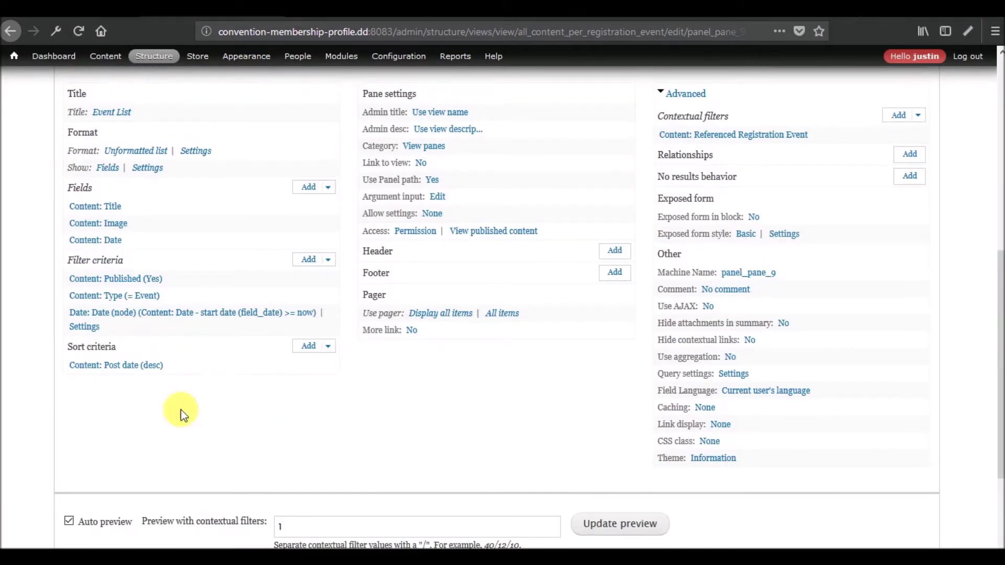
scroll(181, 409, down, 5)
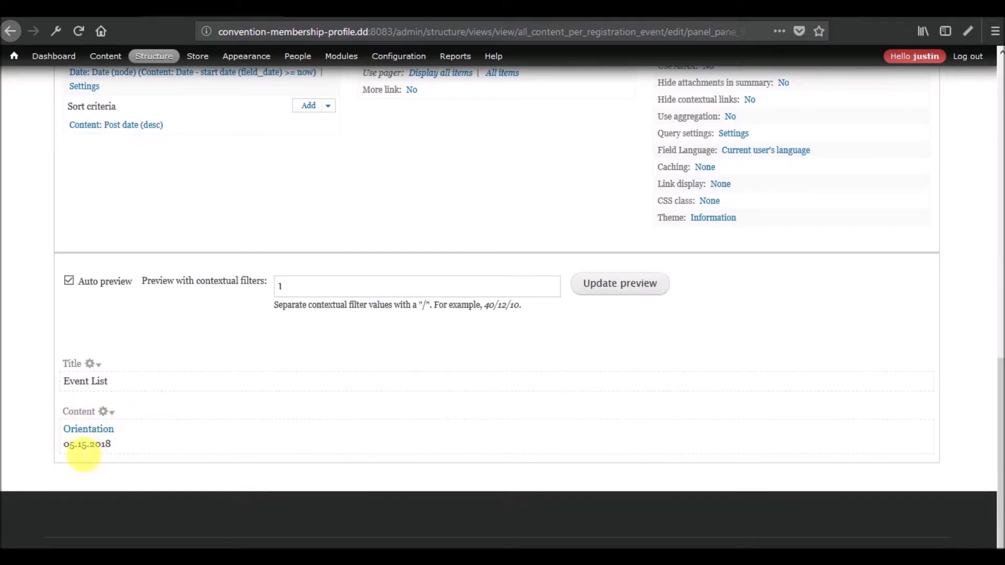
scroll(187, 432, up, 6)
scroll(193, 441, down, 2)
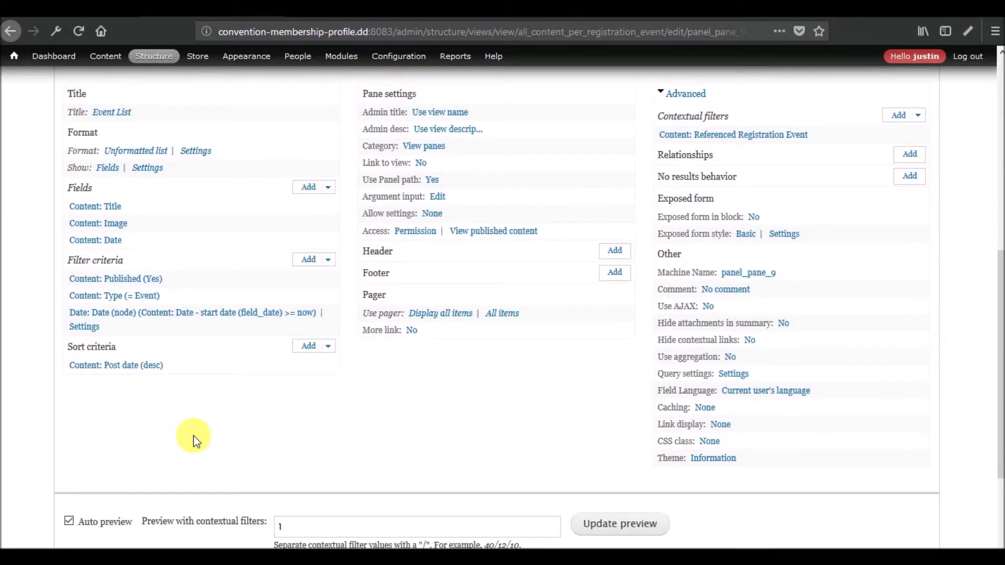
scroll(416, 455, up, 6)
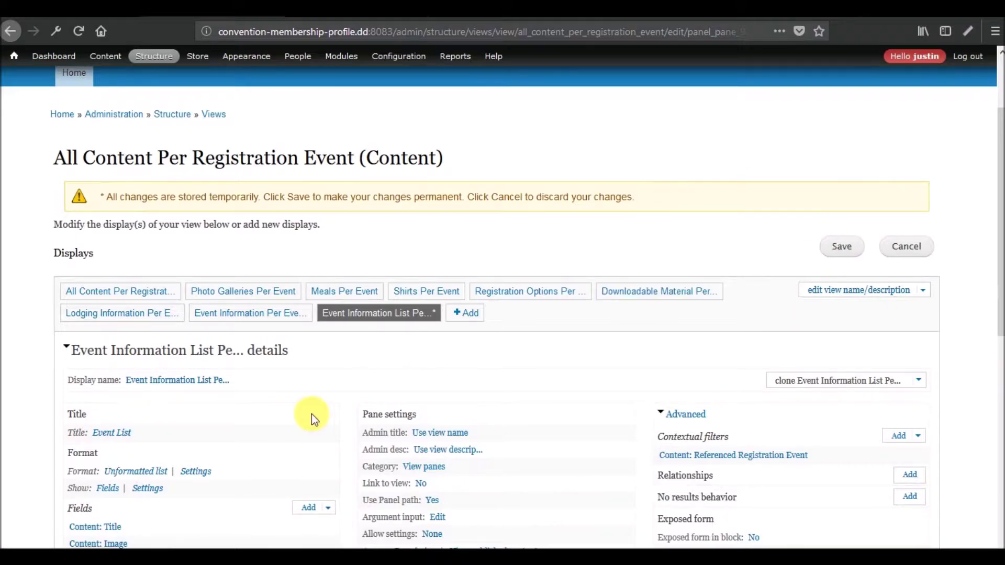
scroll(314, 413, down, 6)
scroll(317, 414, up, 8)
click(849, 360)
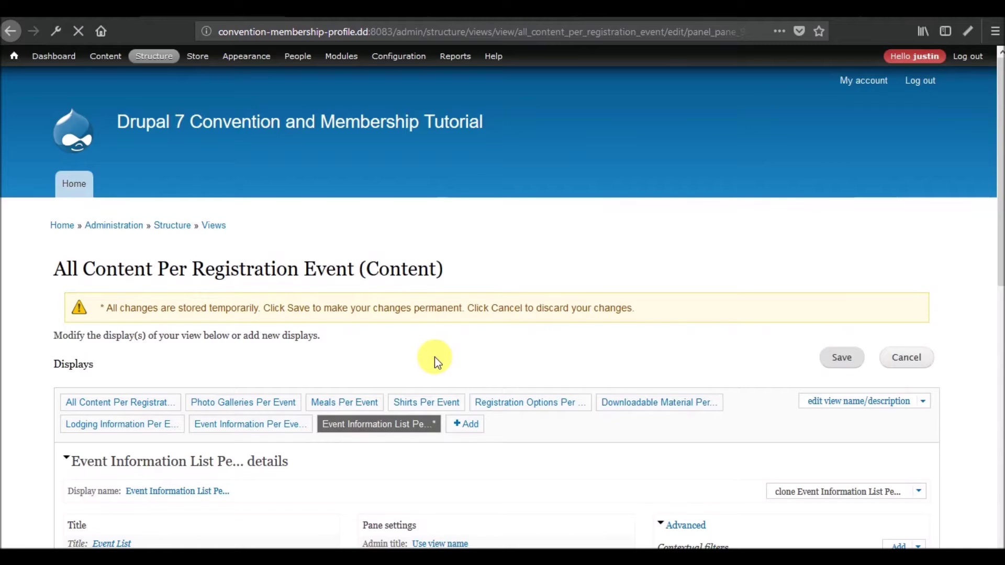
- Reopen the Event List view for editing from the conference page's gear menu
scroll(436, 360, down, 15)
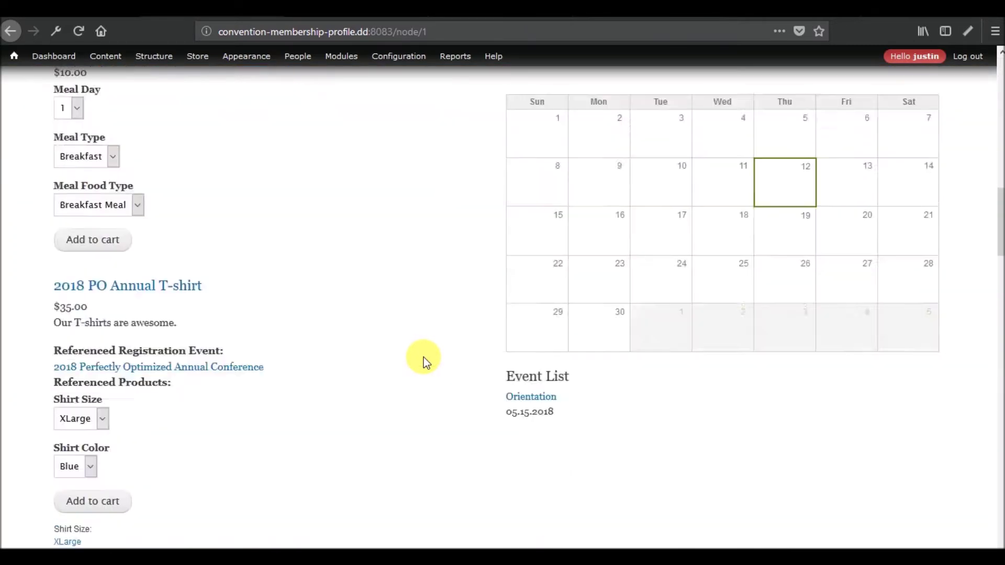
scroll(424, 357, up, 5)
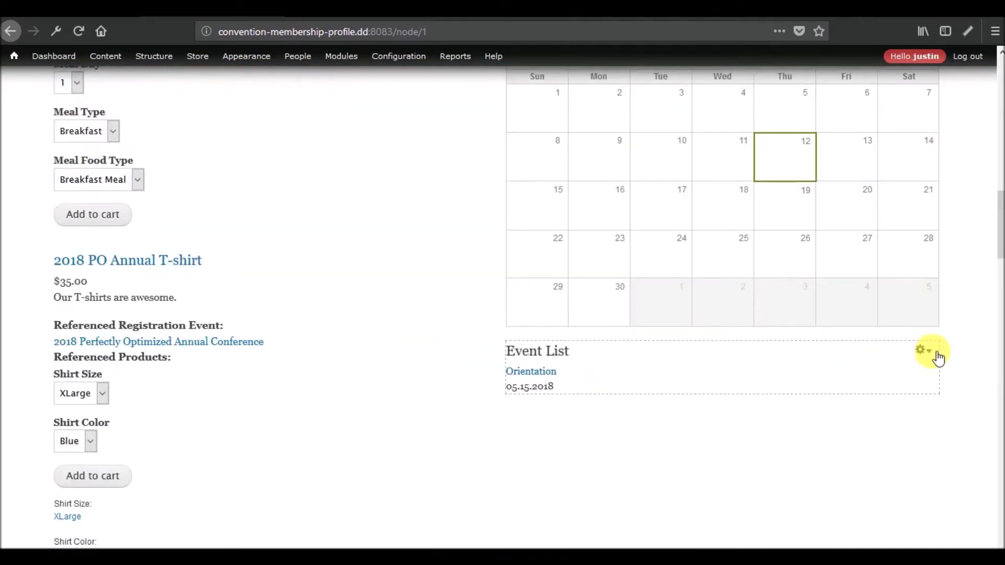
click(923, 350)
click(908, 369)
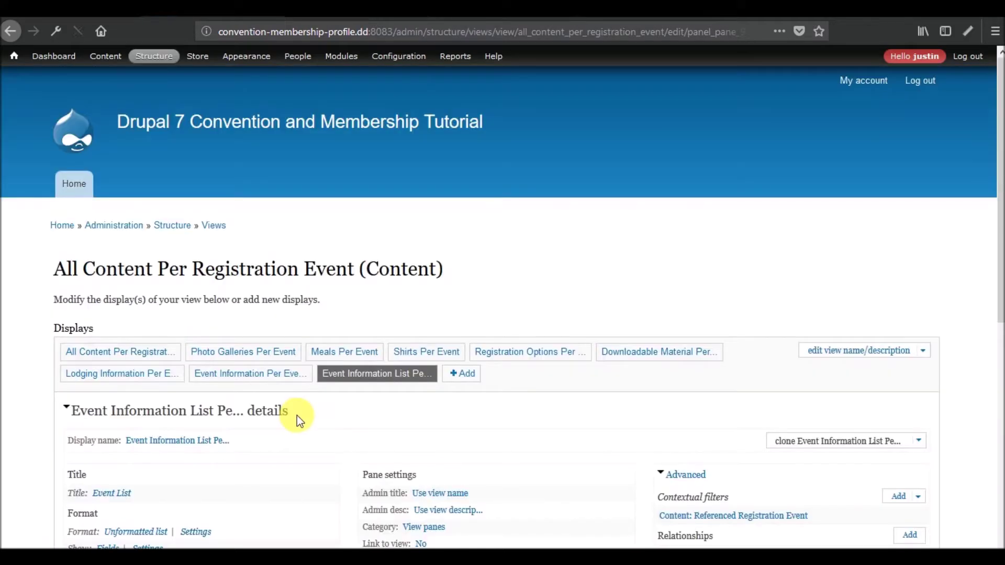
- Prepend 'Upcoming' to the pane title so it reads 'Upcoming Event List' for this display
scroll(303, 401, down, 5)
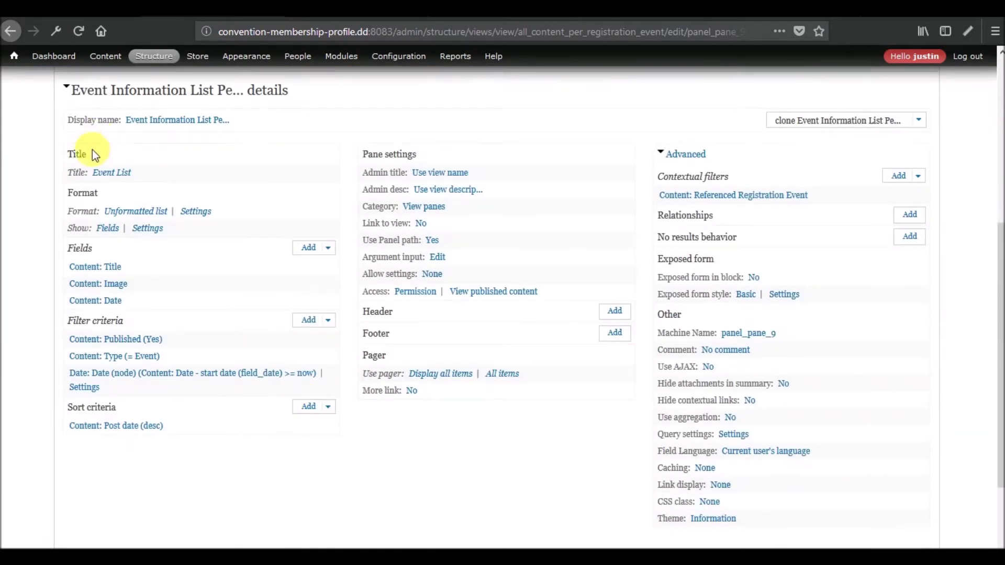
click(112, 174)
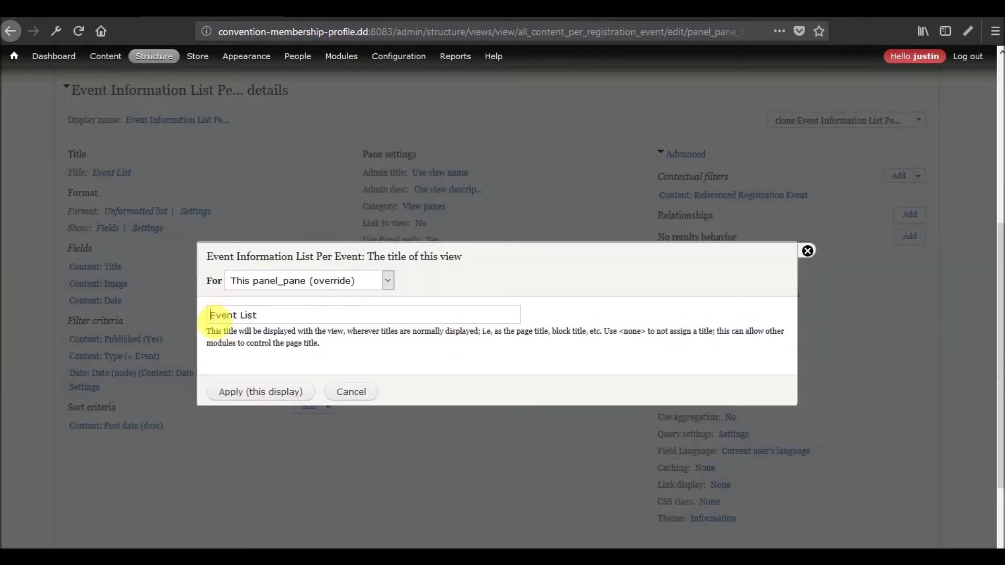
click(211, 316)
text(Upcoming)
click(258, 393)
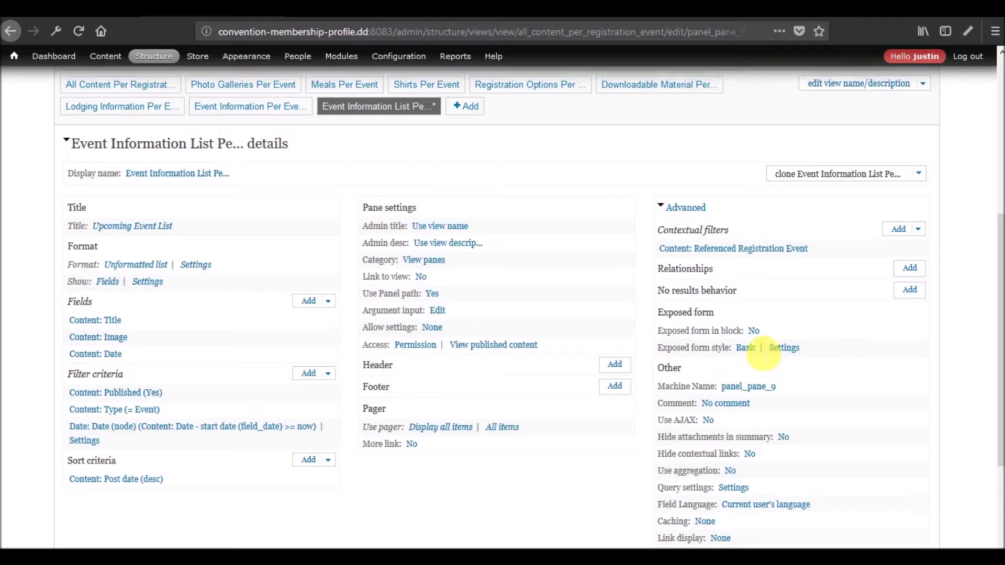
- Save the view and go to the site's content list
scroll(748, 346, up, 5)
click(844, 281)
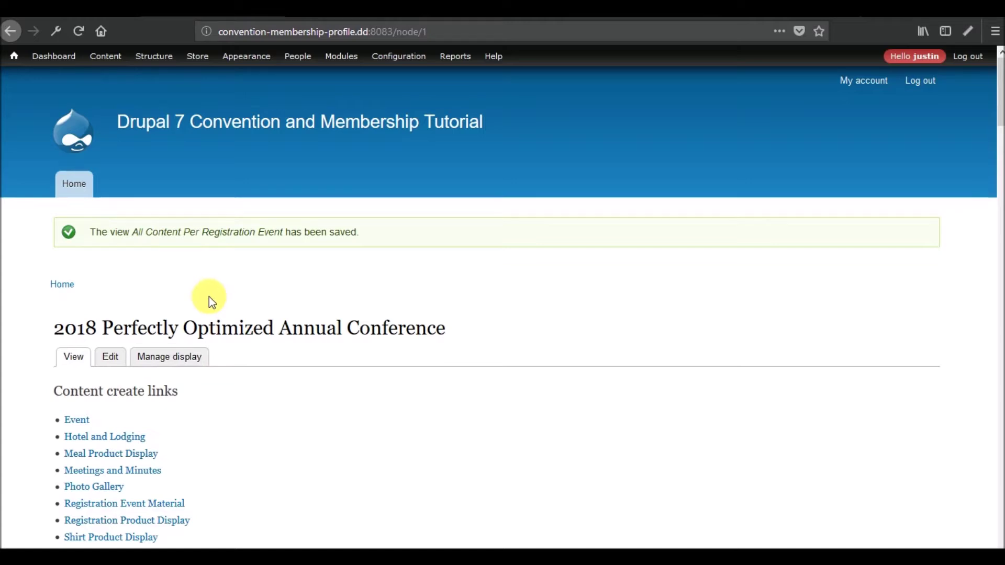
mouse_move(115, 60)
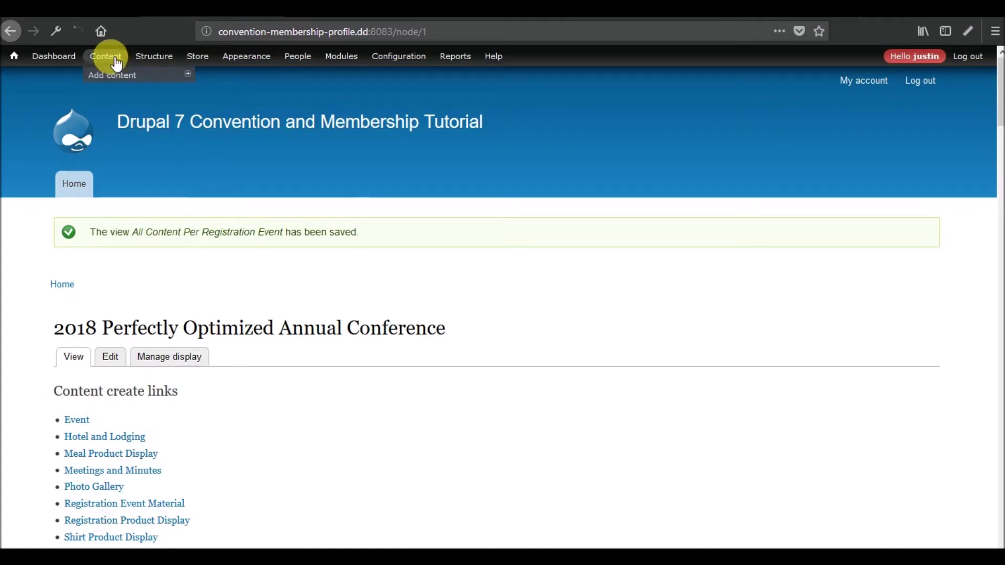
click(115, 60)
- Filter the content list to show only Event content
scroll(217, 287, down, 5)
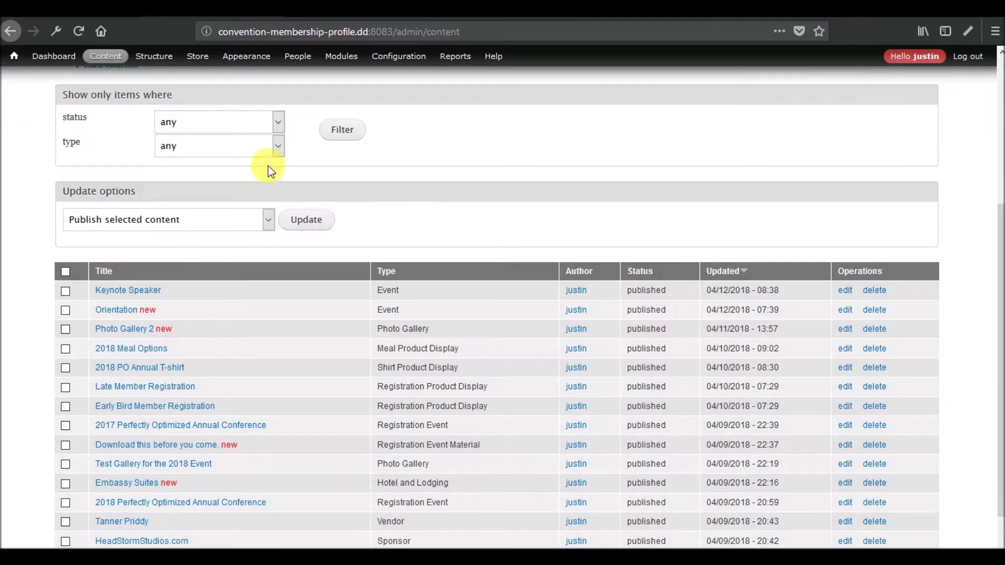
click(230, 147)
click(208, 215)
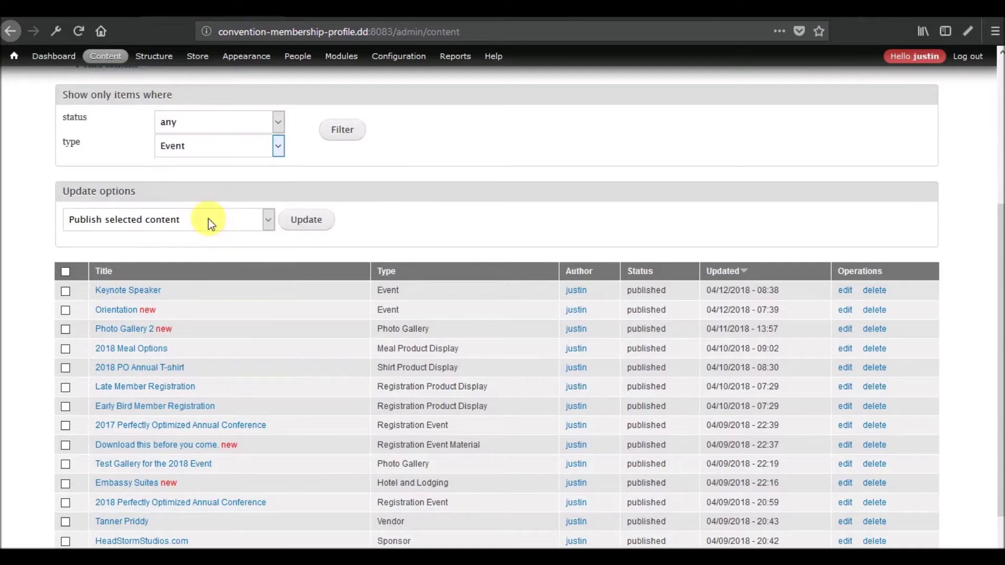
click(342, 137)
scroll(367, 331, down, 3)
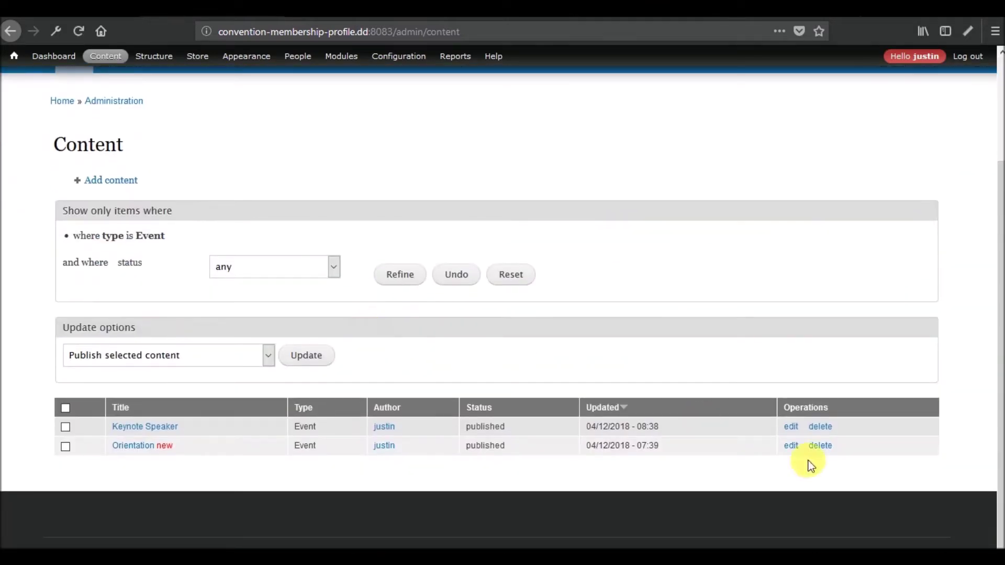
- Redate the Keynote Speaker event to June 1, 2018 and save it
click(791, 426)
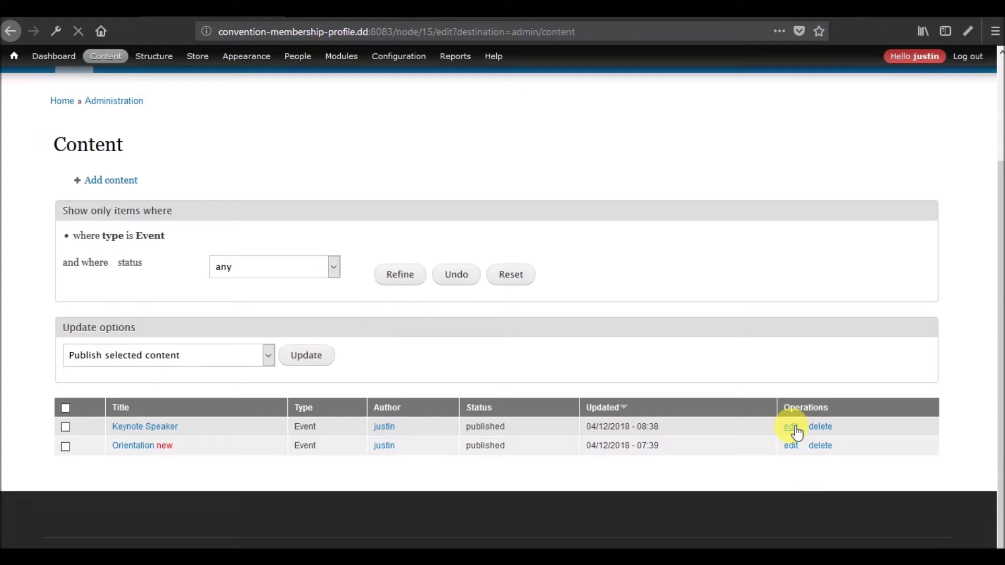
scroll(523, 356, down, 5)
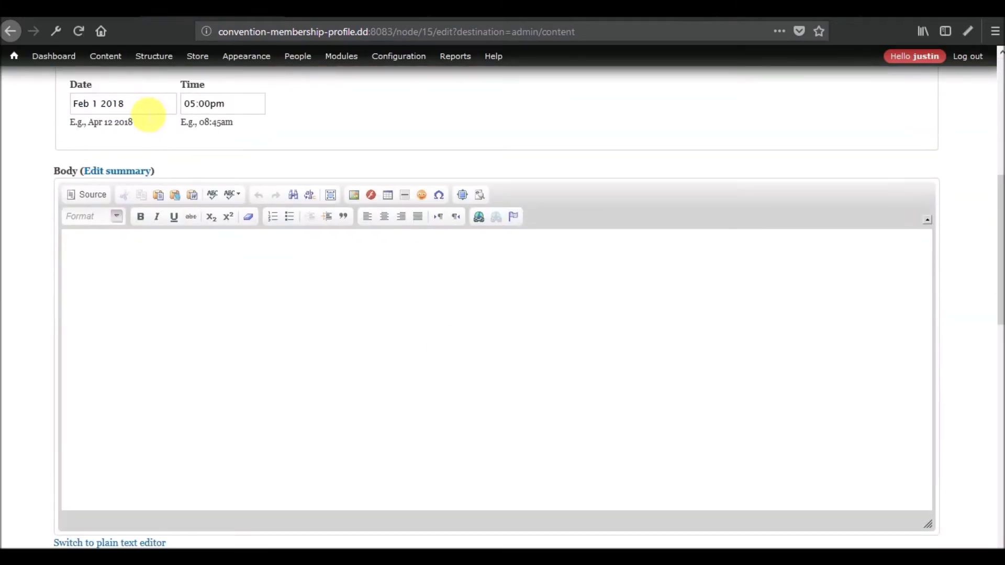
click(148, 115)
click(150, 130)
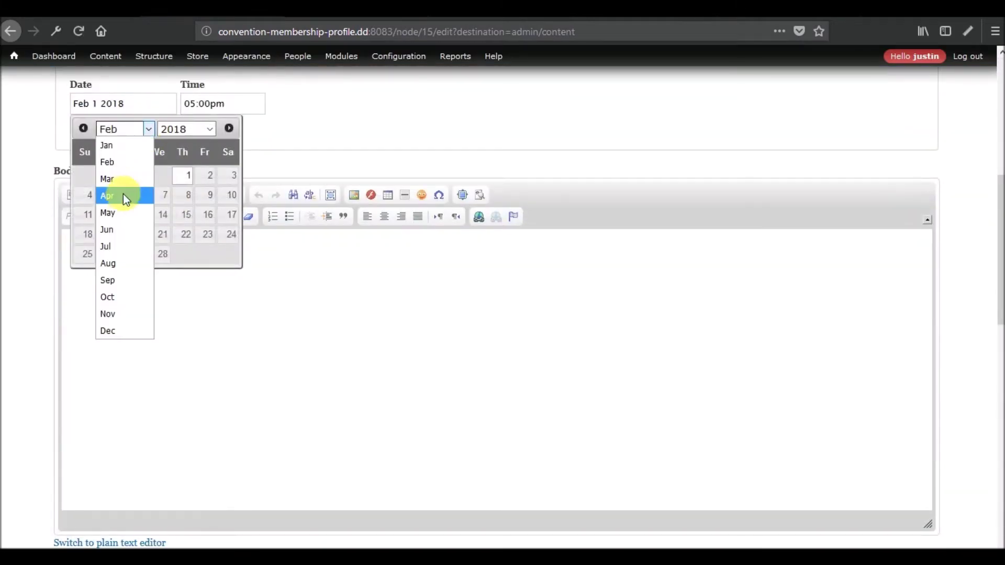
click(117, 229)
click(207, 176)
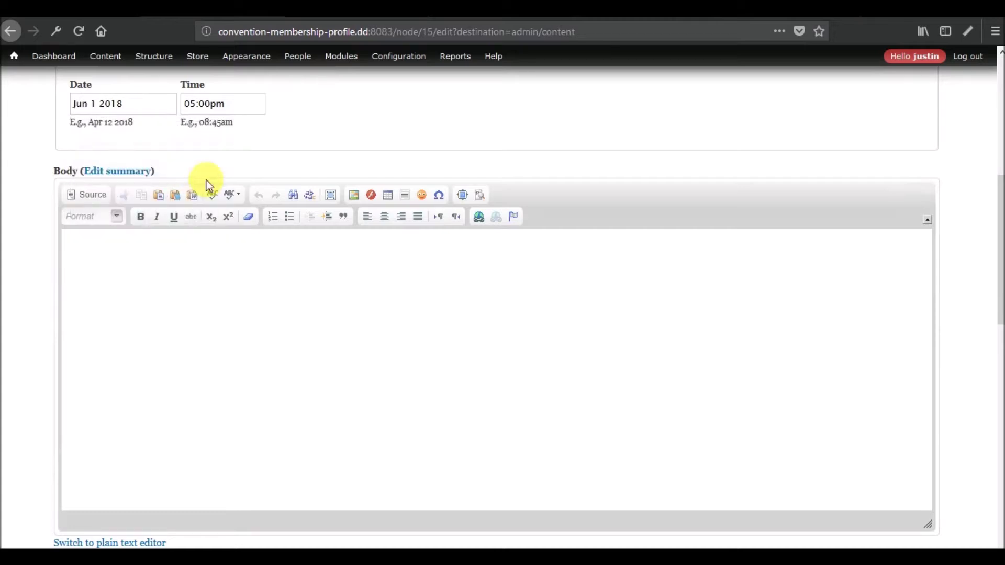
scroll(203, 307, down, 15)
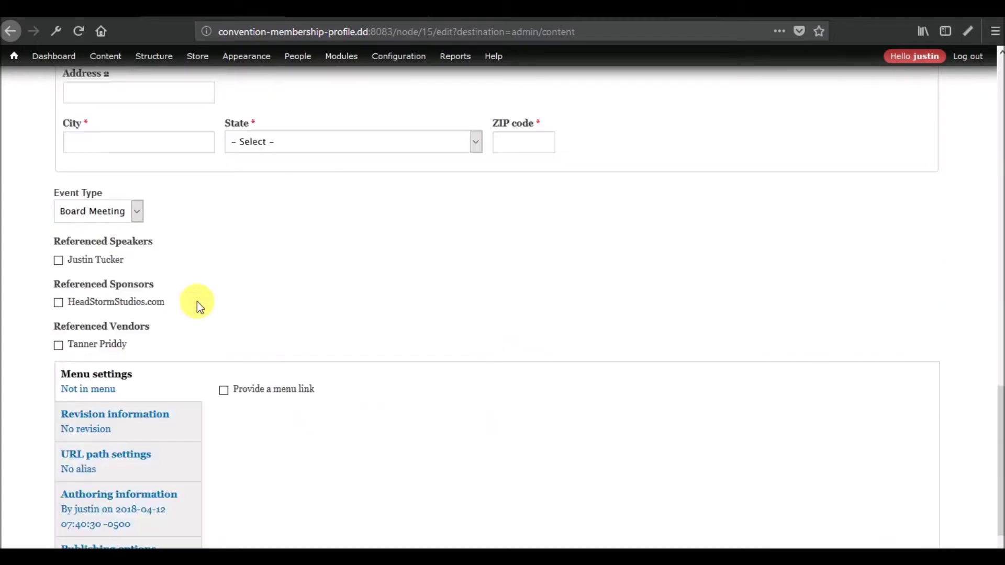
click(79, 445)
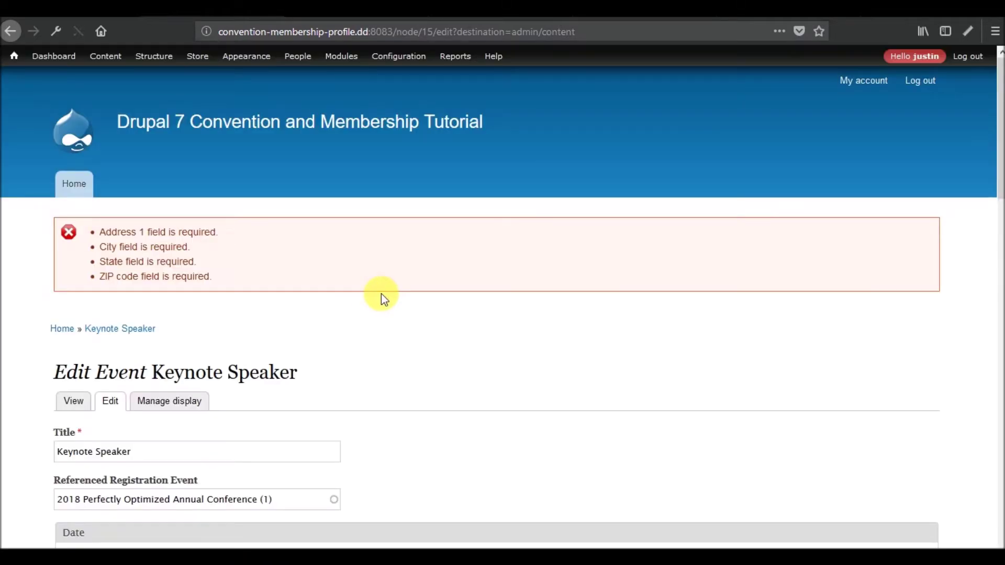
- Set Keynote Speaker's address country to '- None -' and save the event
scroll(282, 313, down, 15)
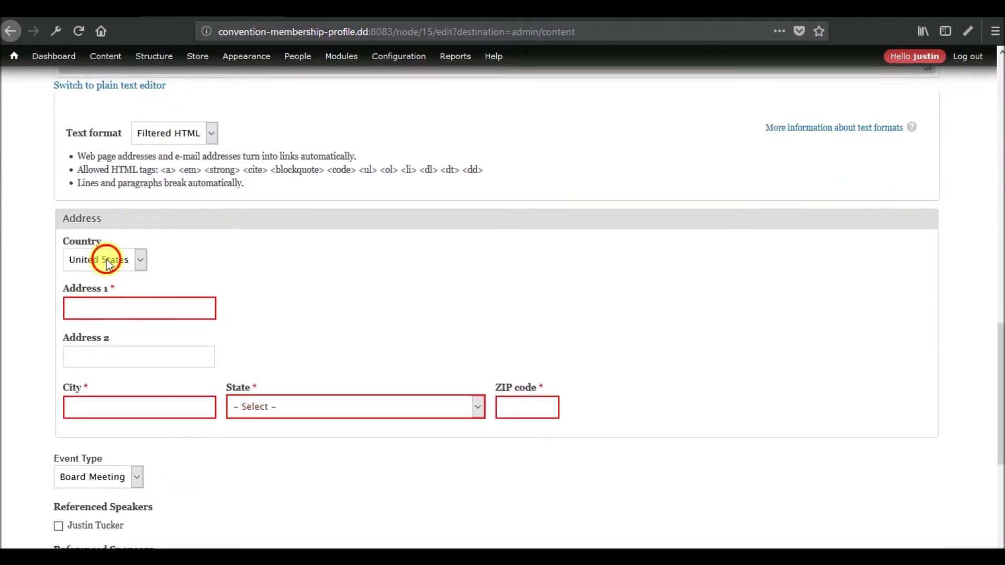
click(104, 259)
click(99, 280)
scroll(134, 320, down, 5)
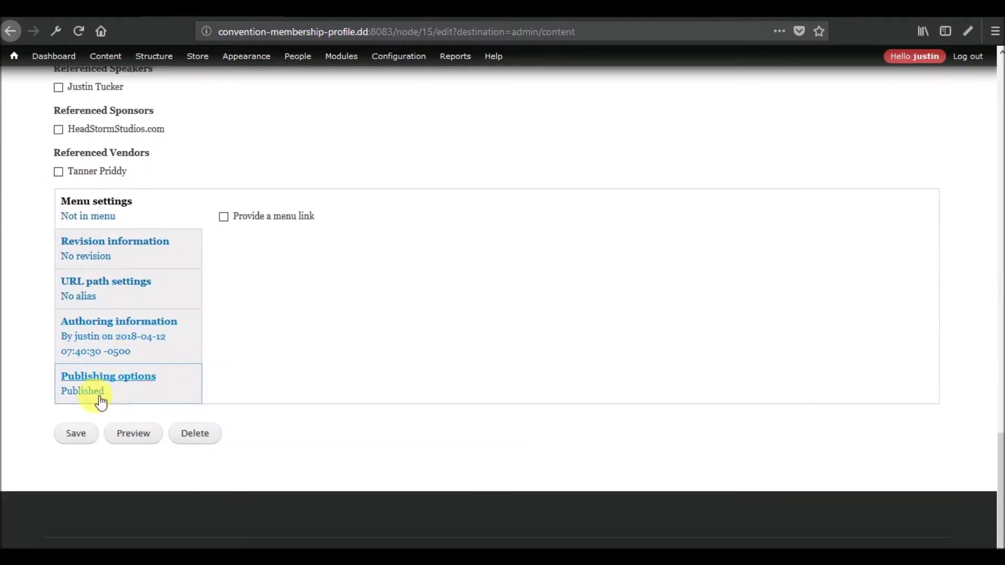
click(78, 442)
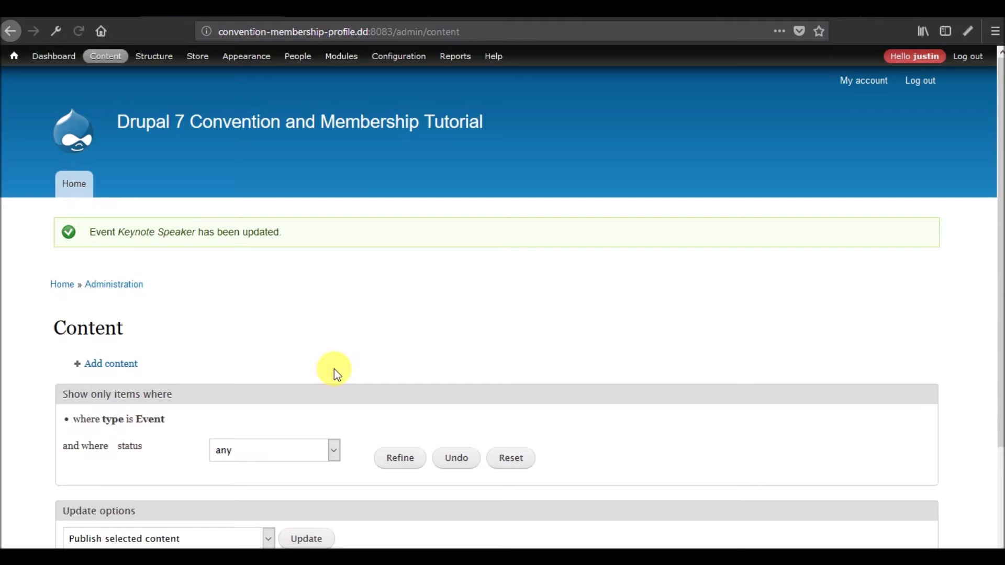
scroll(334, 369, down, 3)
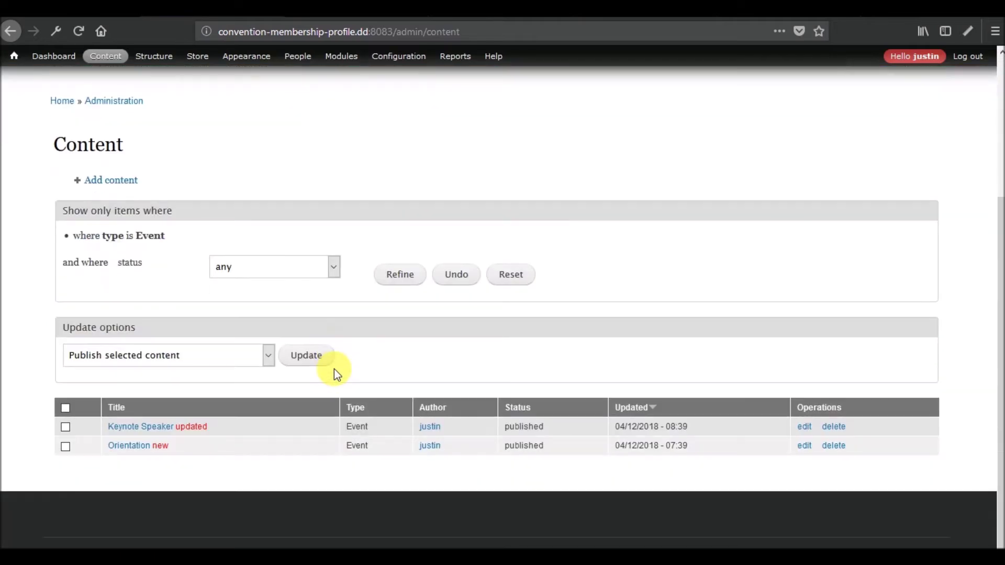
- Edit the Orientation event and set its date to June 2, 2018
click(809, 450)
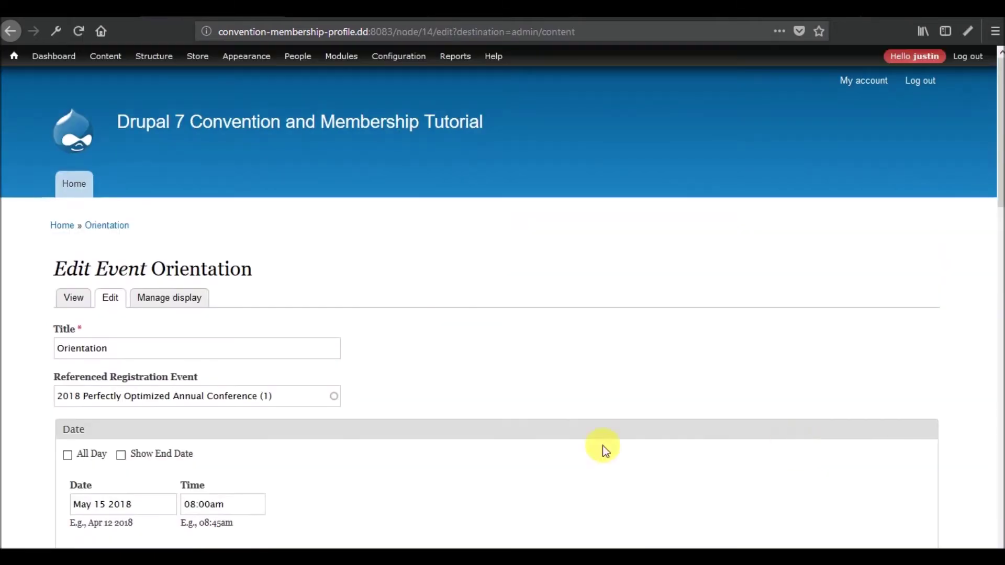
click(127, 505)
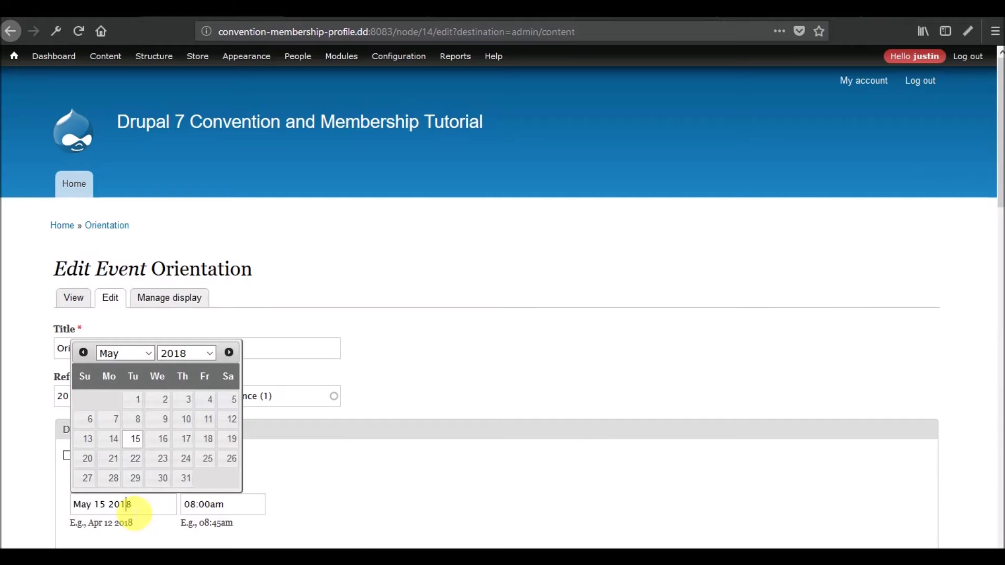
click(149, 356)
click(121, 457)
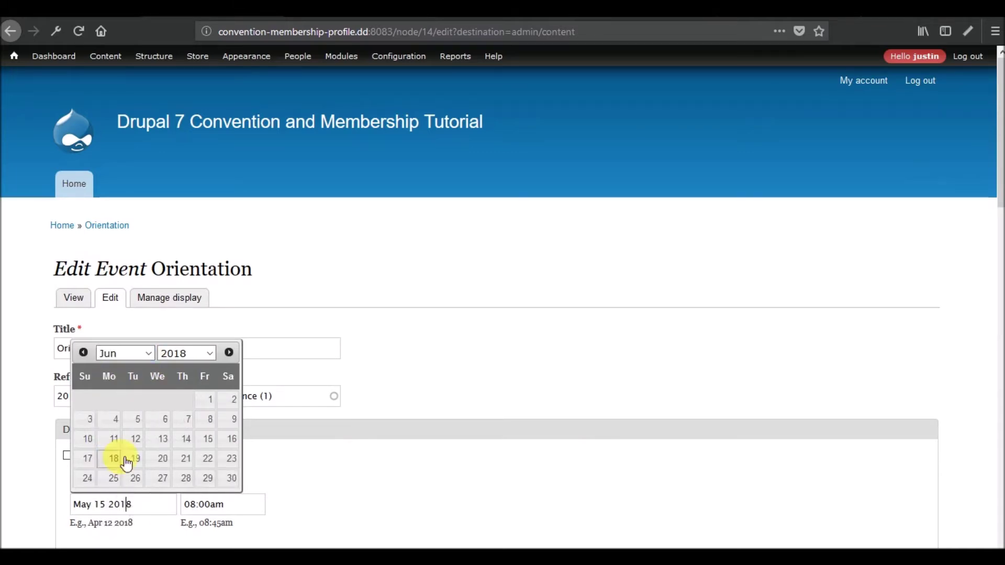
click(229, 400)
- Set Orientation's address country to '- None -'
scroll(283, 415, down, 15)
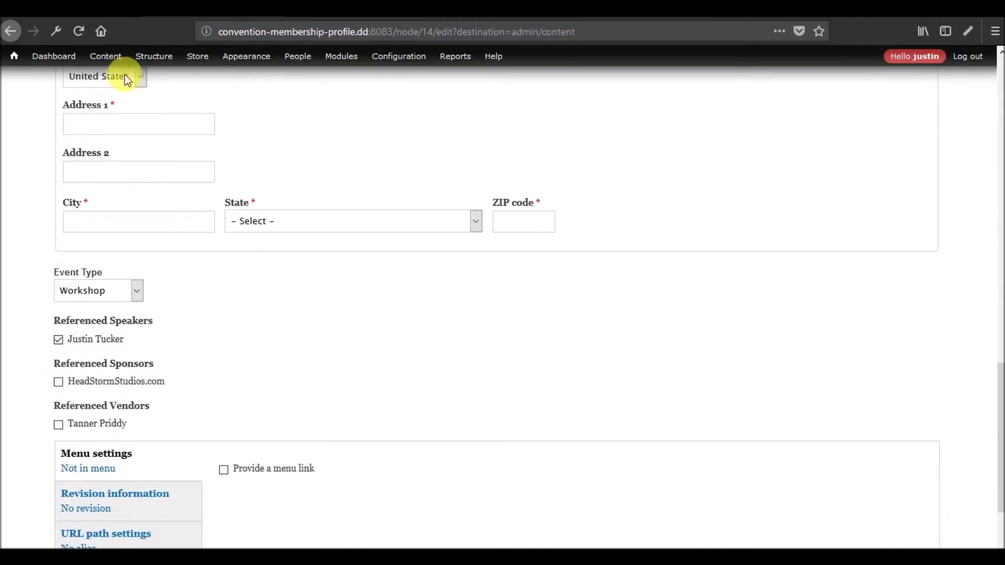
click(124, 75)
click(103, 99)
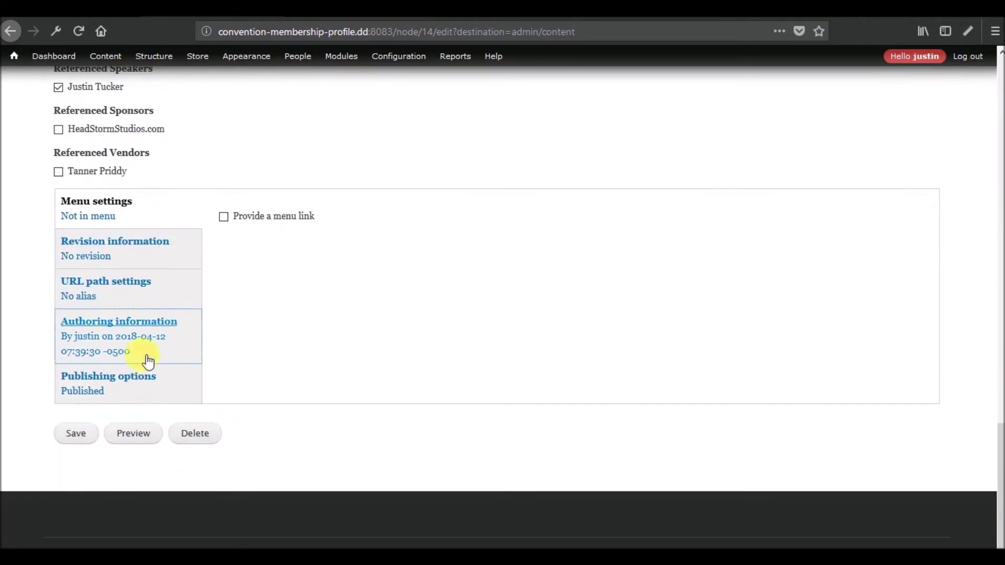
scroll(326, 359, down, 4)
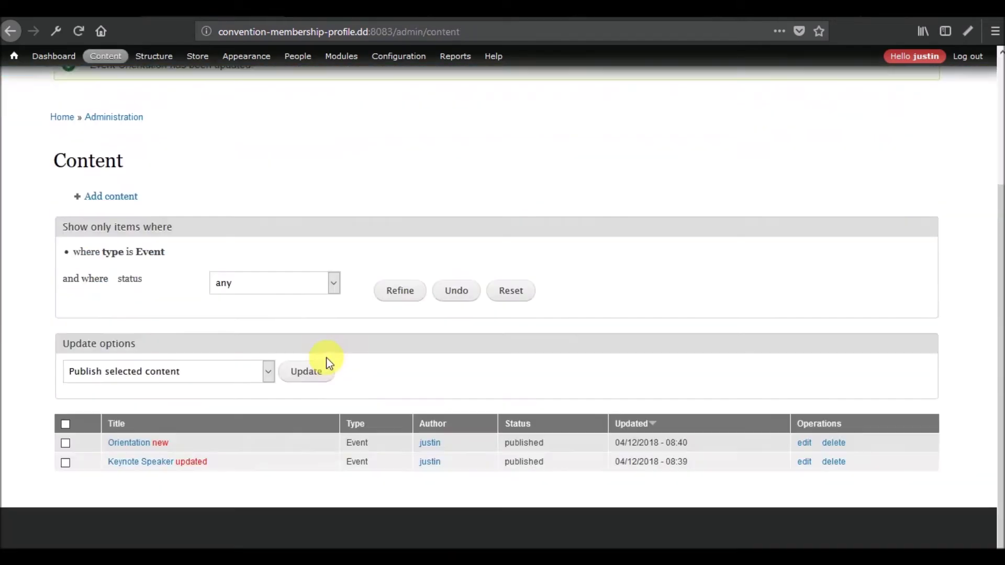
scroll(326, 356, up, 4)
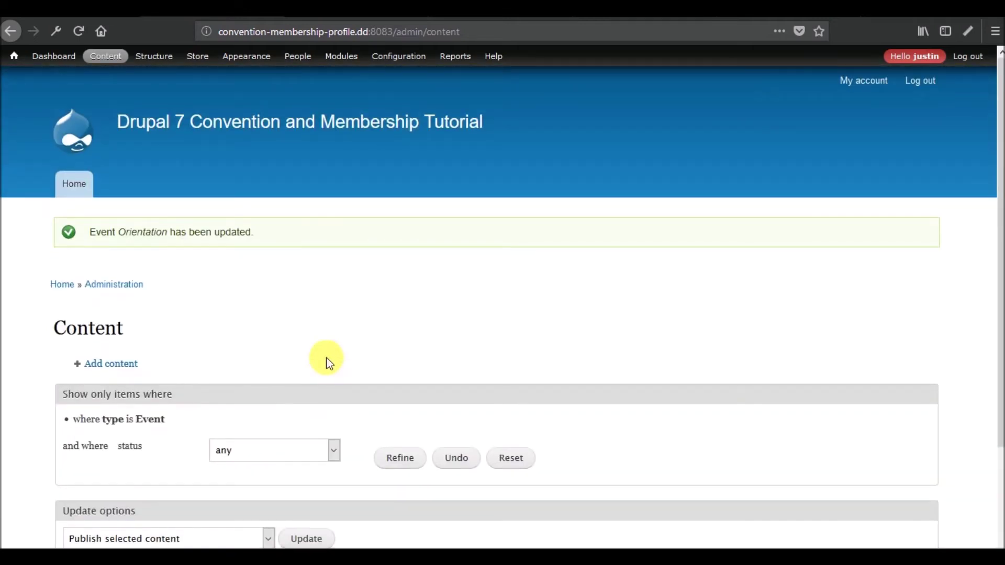
- Go to node/1 and check the Upcoming Event List shows Keynote Speaker and Orientation in June
click(397, 32)
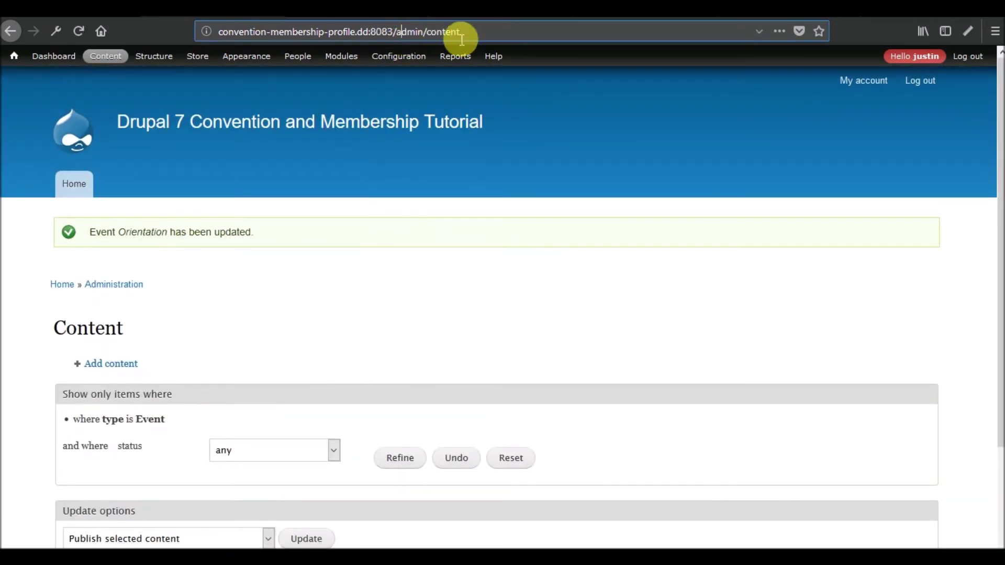
shift+click(502, 36)
text(node/1)
key(Return)
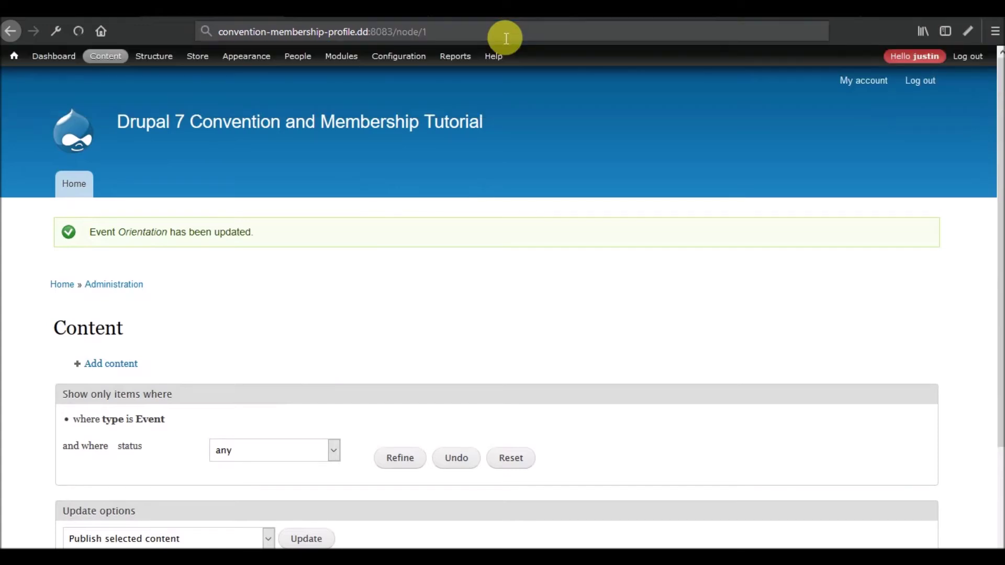
scroll(556, 218, down, 15)
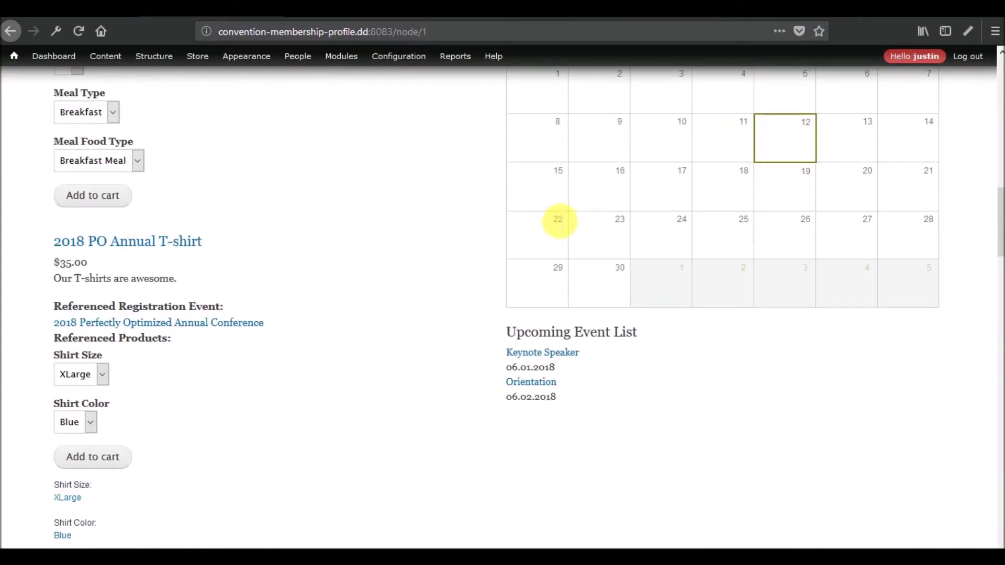
scroll(350, 389, up, 15)
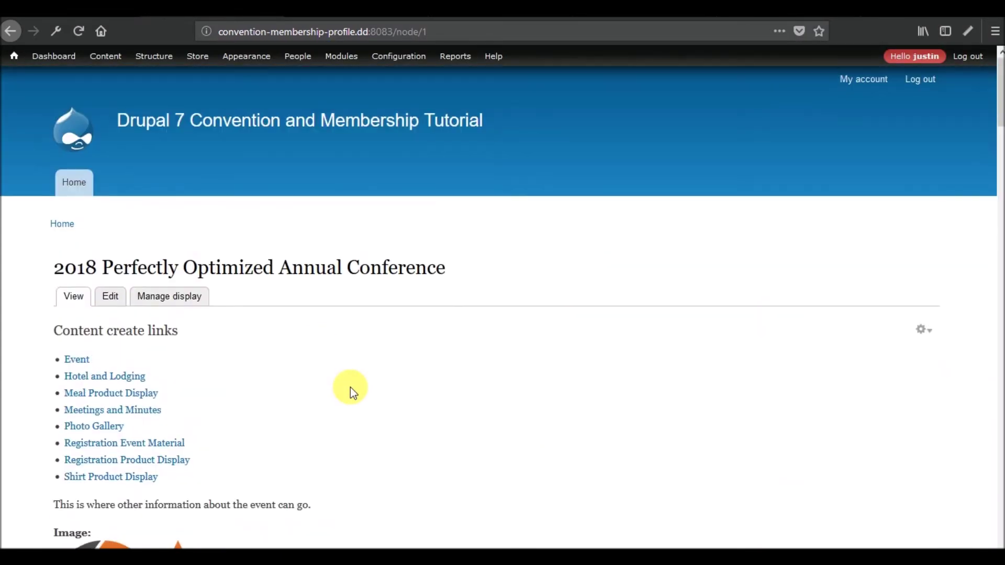
scroll(467, 314, down, 10)
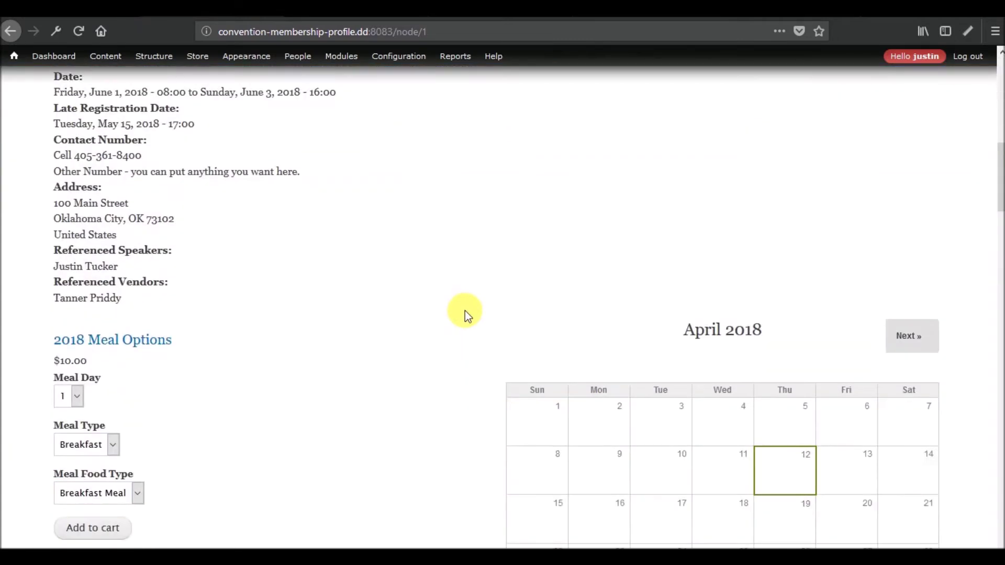
scroll(467, 314, down, 10)
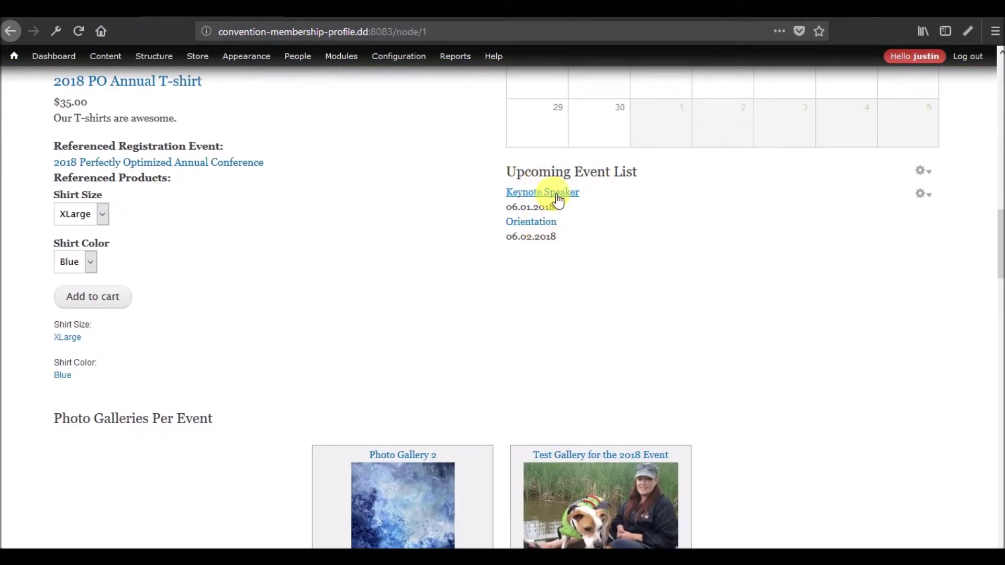
click(927, 173)
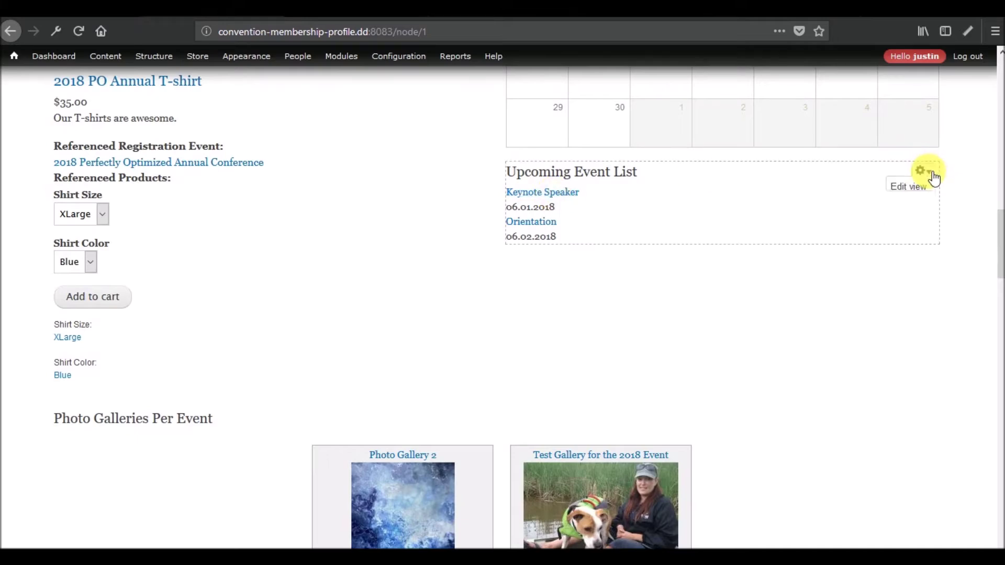
- Edit the pane's view and preview it with contextual filter value 1
click(903, 194)
scroll(382, 354, down, 8)
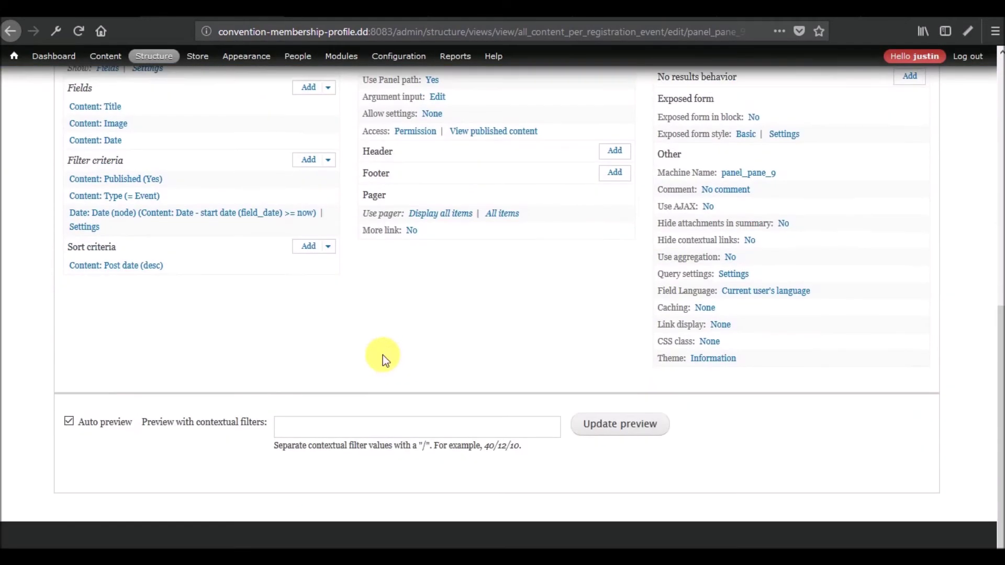
scroll(250, 397, down, 1)
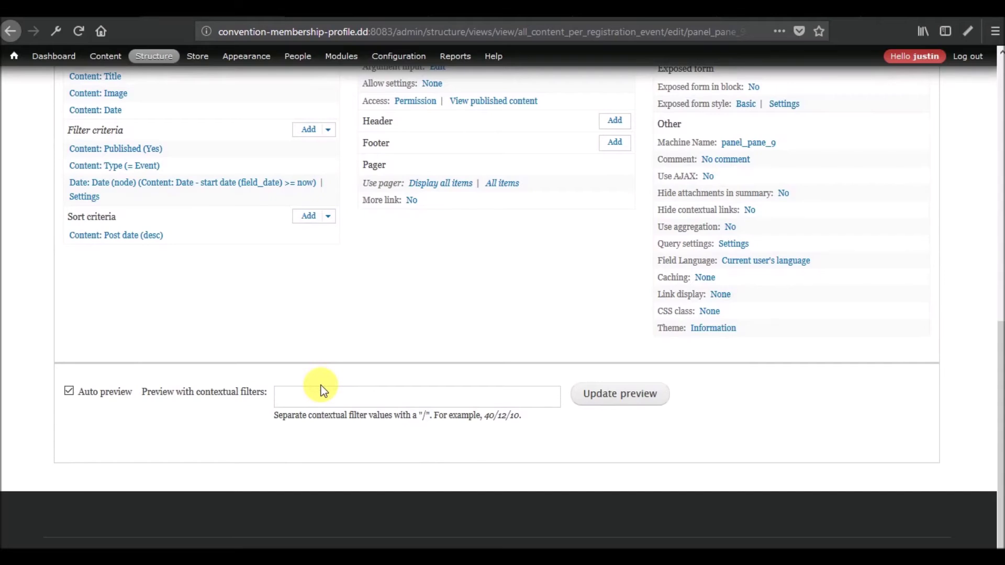
click(324, 395)
text(1)
click(602, 395)
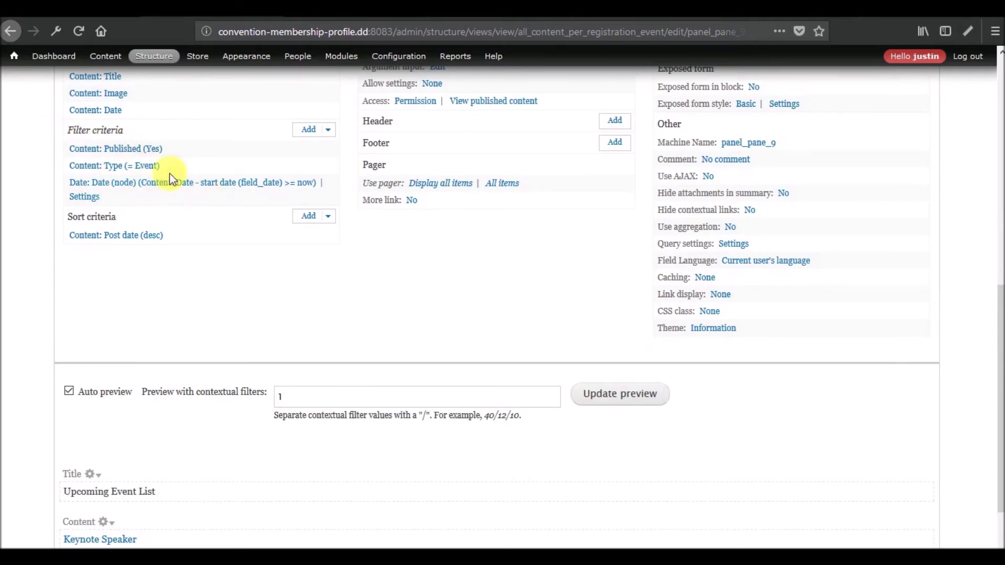
click(138, 188)
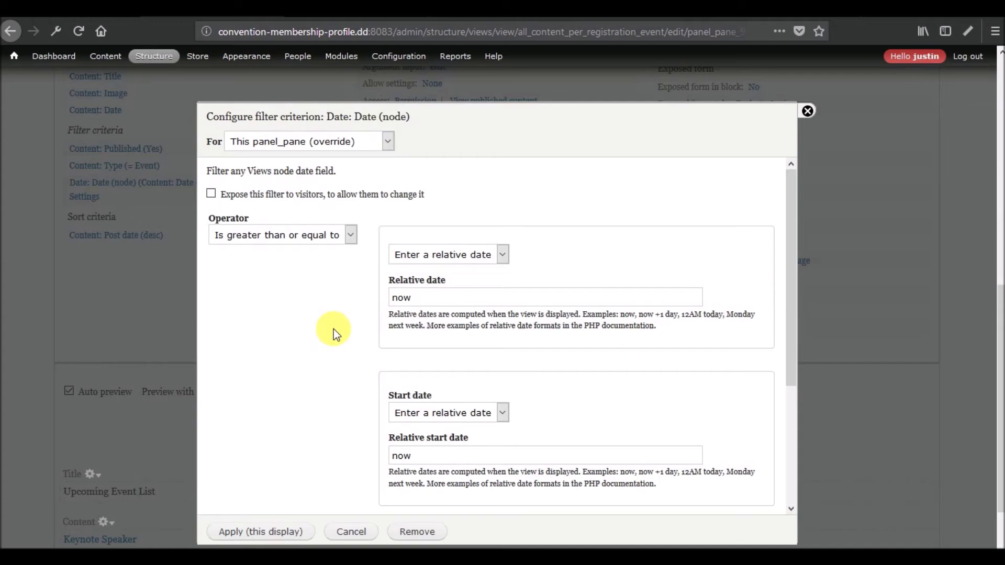
- Try 'Is greater than', then set the date filter back to 'Is greater than or equal to' and apply
click(349, 237)
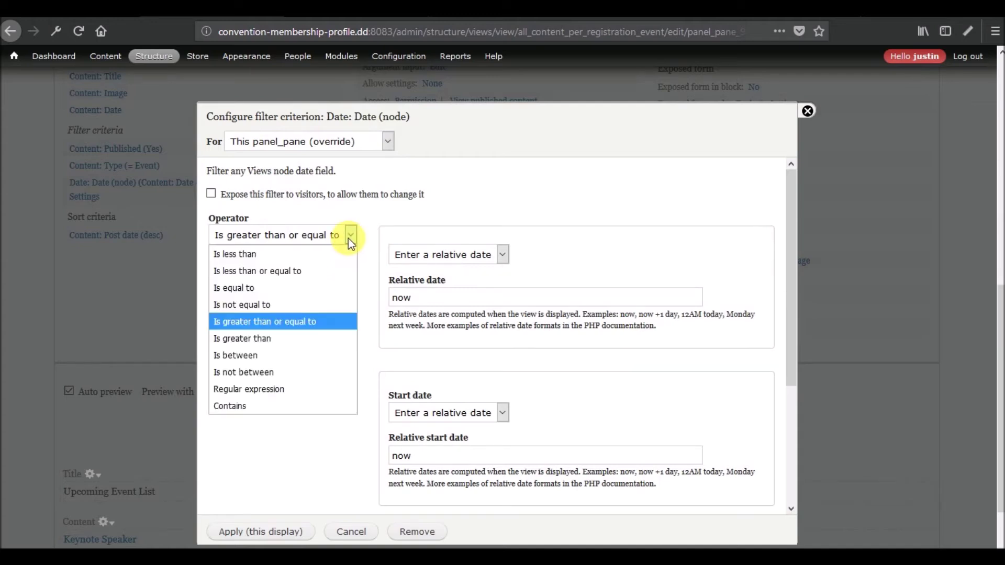
click(309, 342)
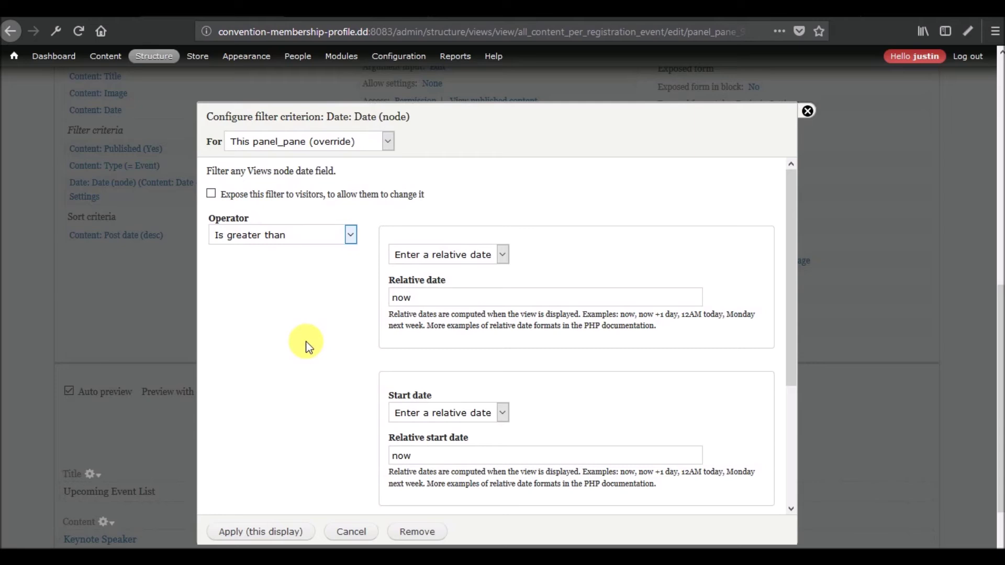
click(350, 236)
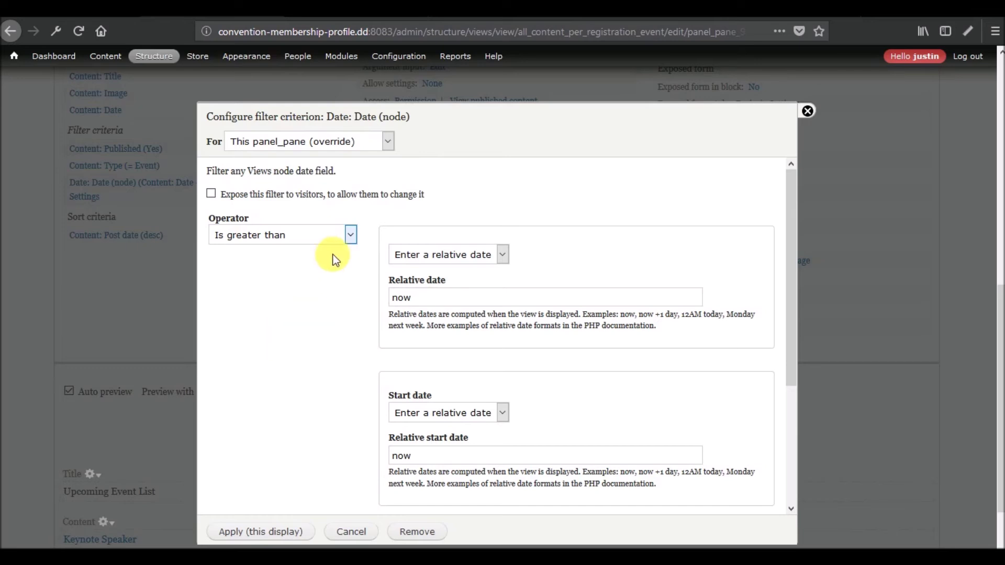
click(313, 246)
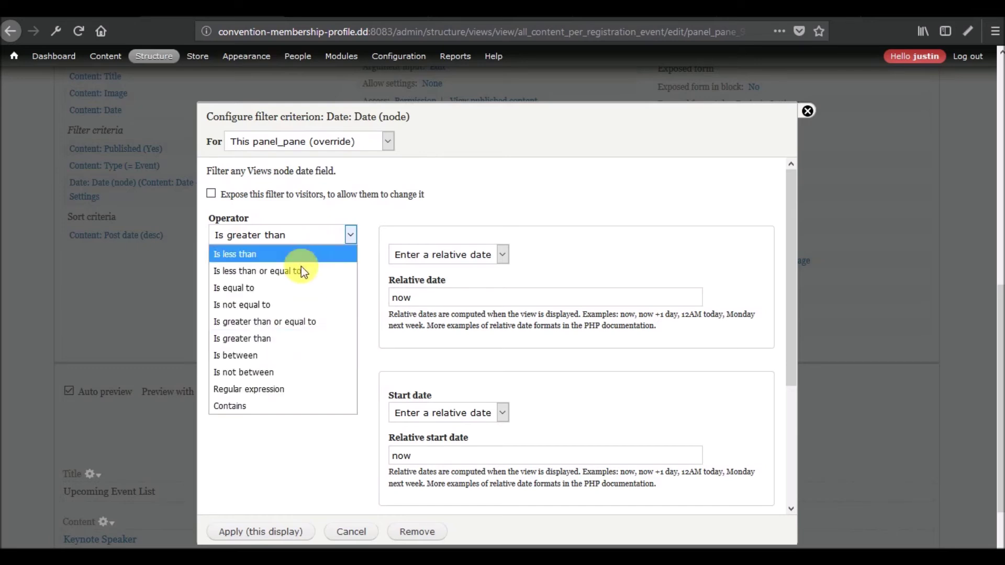
click(292, 322)
click(282, 528)
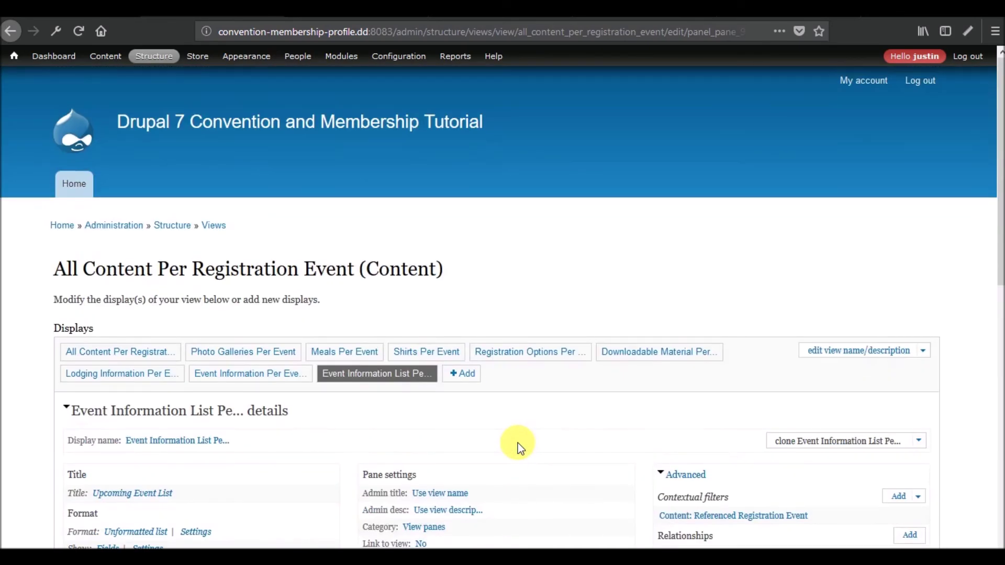
scroll(517, 443, down, 10)
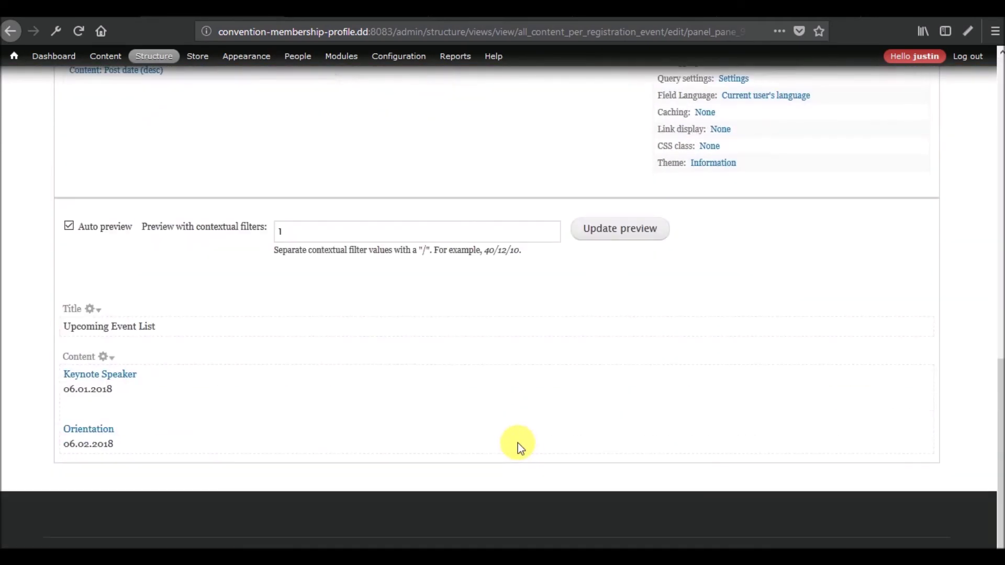
scroll(517, 443, up, 10)
scroll(517, 443, down, 4)
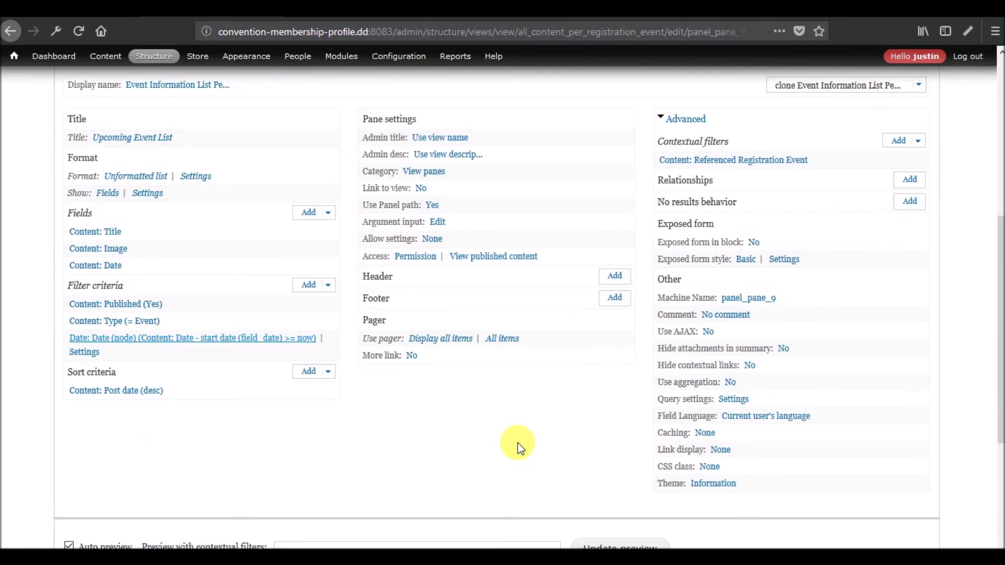